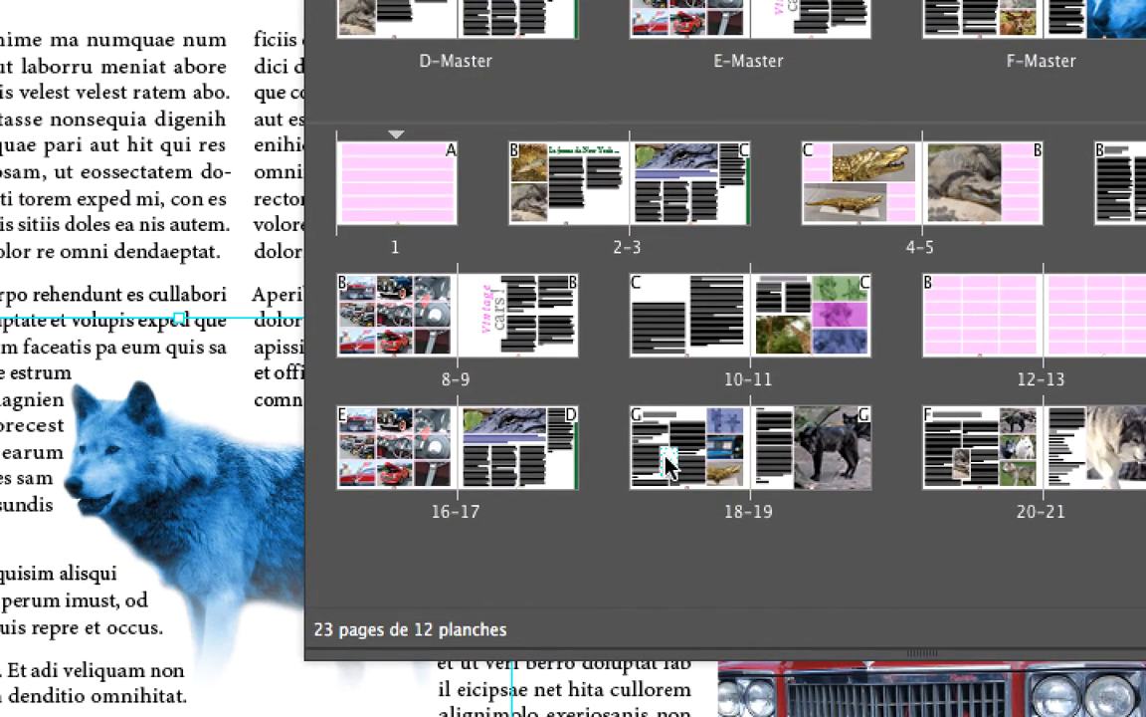
# - Go to page 18, show the Layers panel, and move the Pages and Layers panels clear of the article's opening text
pyautogui.doubleClick(668, 464)
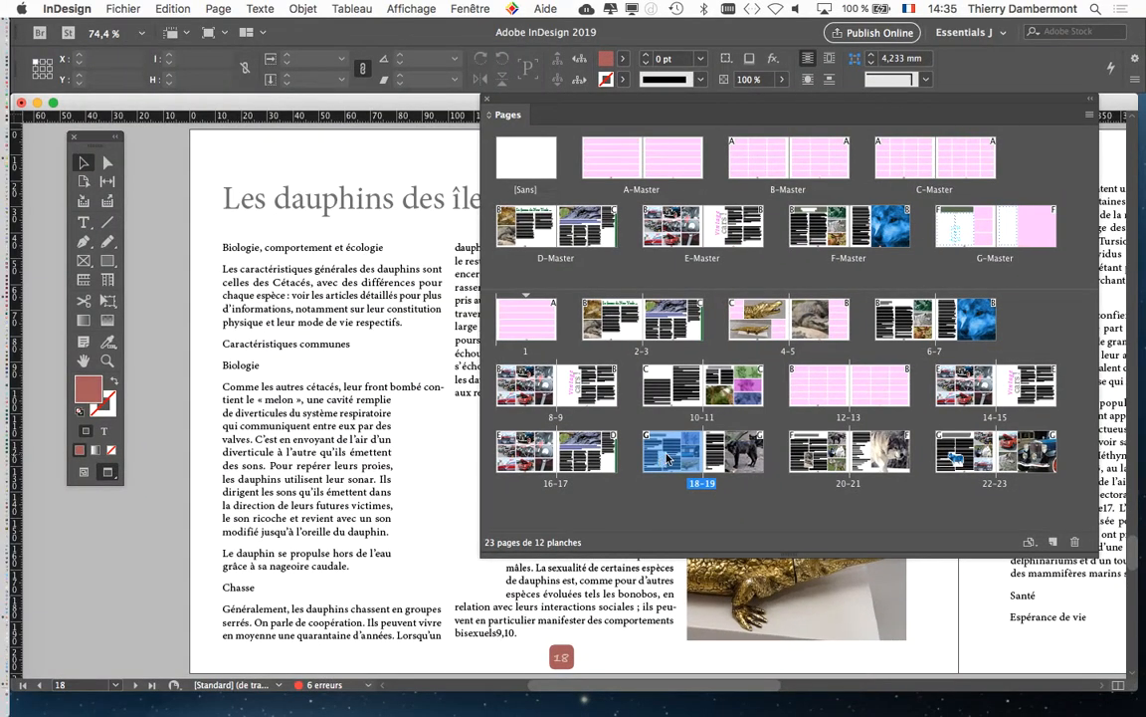
pyautogui.press('F7')
pyautogui.moveTo(560, 101); pyautogui.dragTo(797, 133)
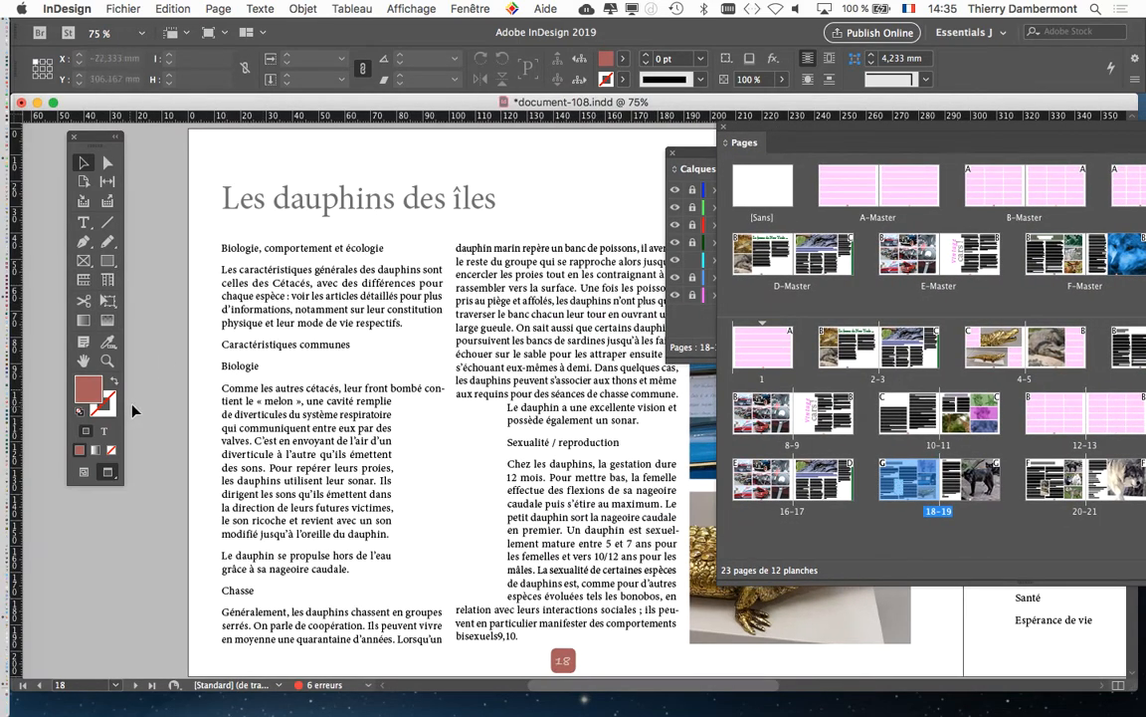
pyautogui.scroll(3, 263, 266)
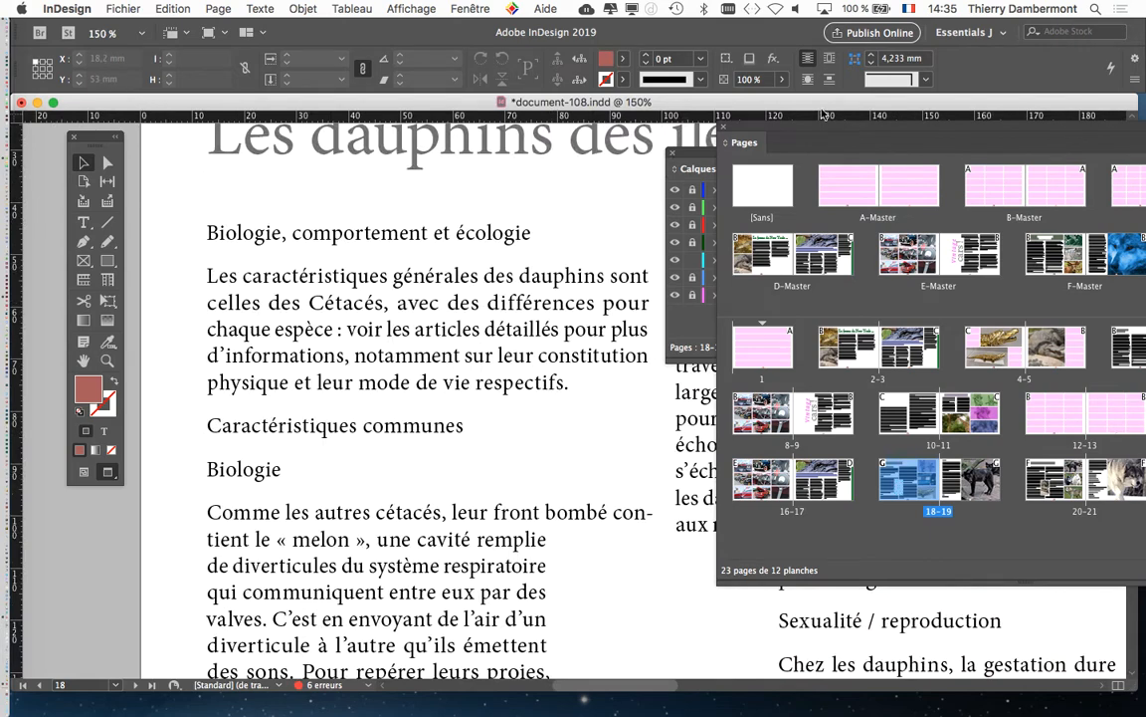
pyautogui.moveTo(748, 138); pyautogui.dragTo(897, 243)
pyautogui.moveTo(687, 152); pyautogui.dragTo(745, 524)
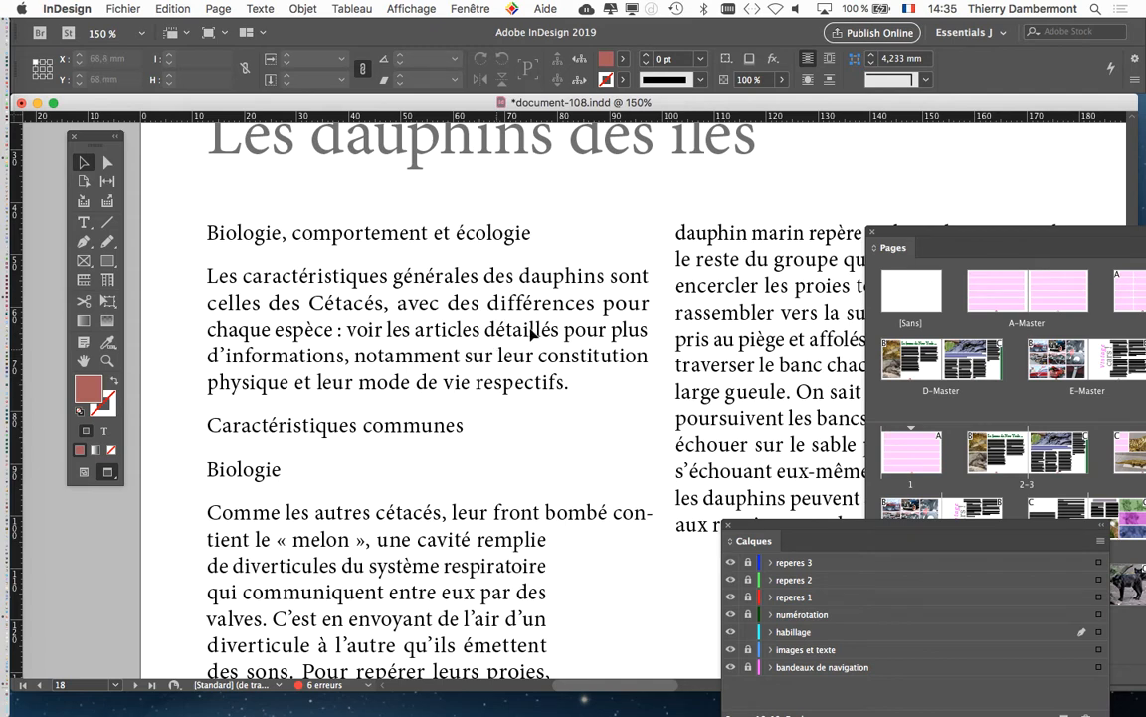
# - Switch to Normal view mode and select the heading "Biologie, comportement et écologie" with the Type tool
pyautogui.click(84, 223)
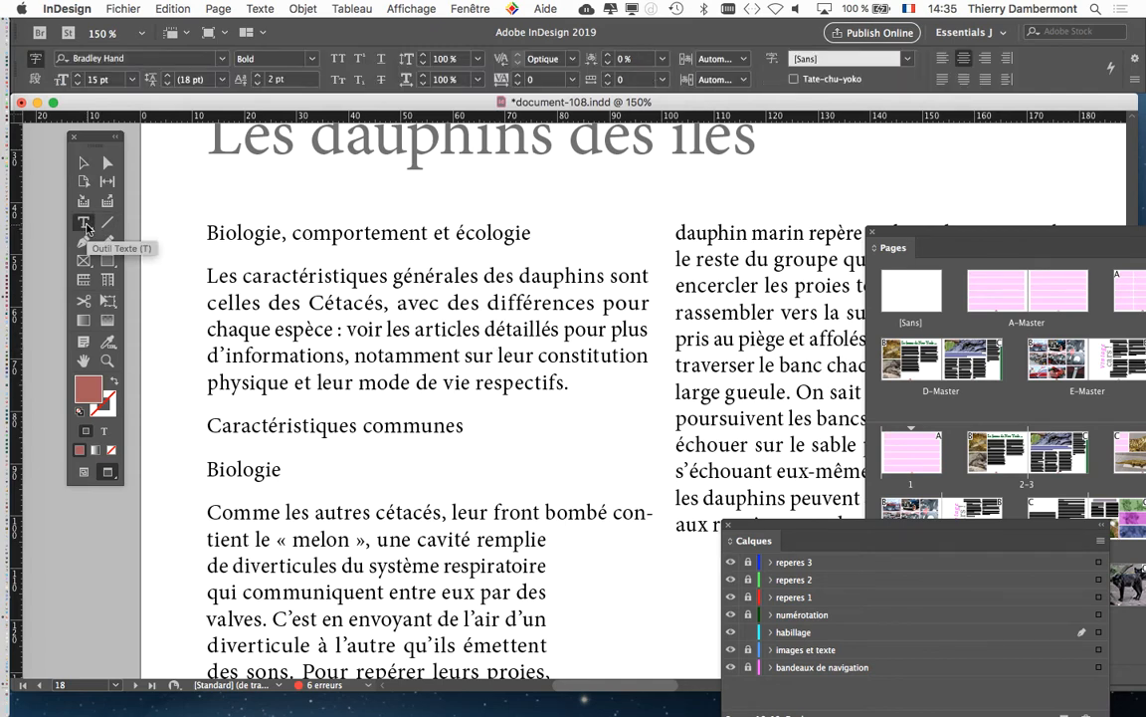
pyautogui.click(84, 472)
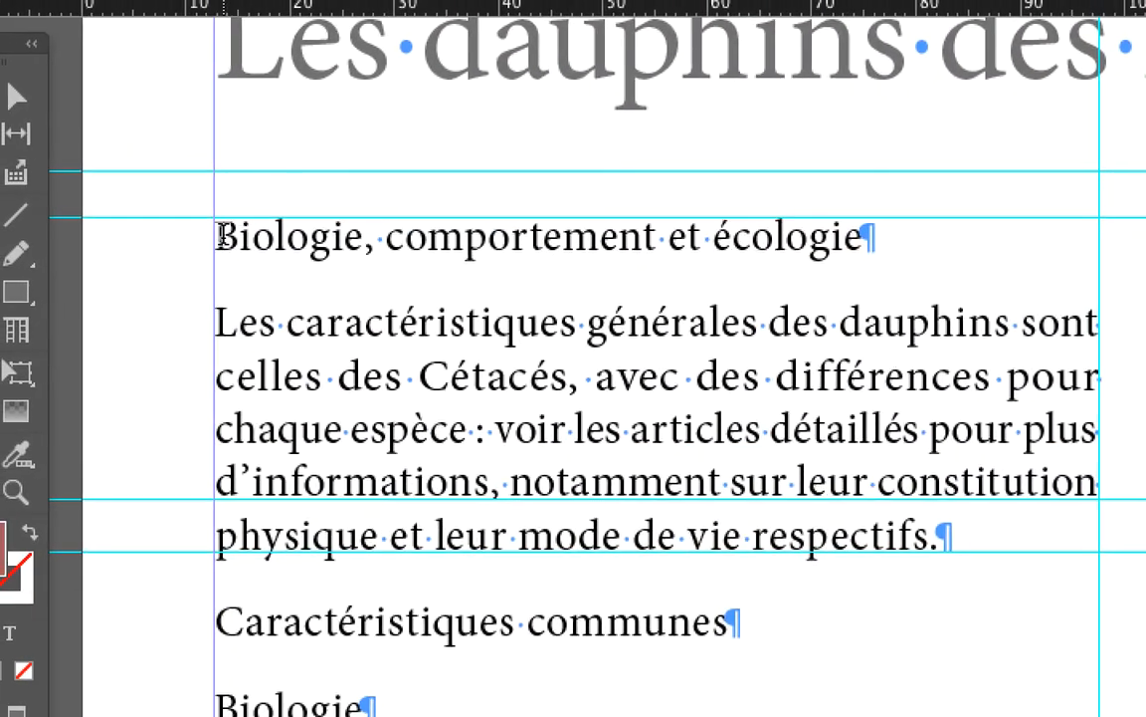
pyautogui.click(166, 228)
pyautogui.moveTo(217, 237); pyautogui.dragTo(683, 237)
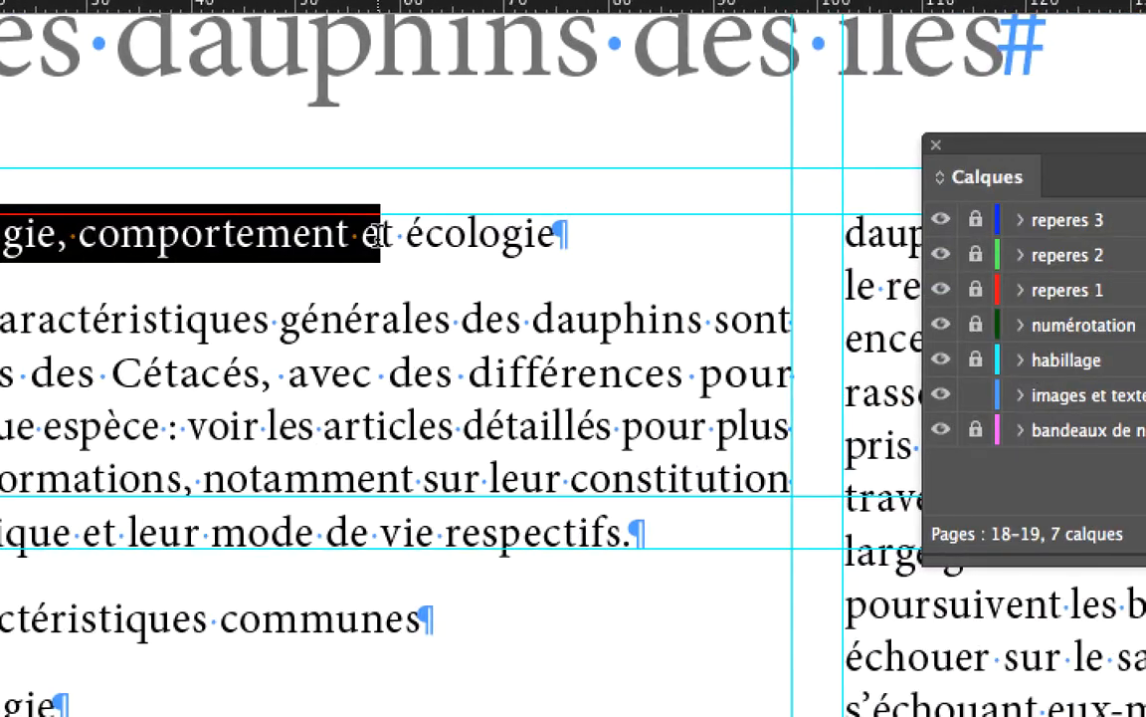
pyautogui.moveTo(376, 235); pyautogui.dragTo(567, 244)
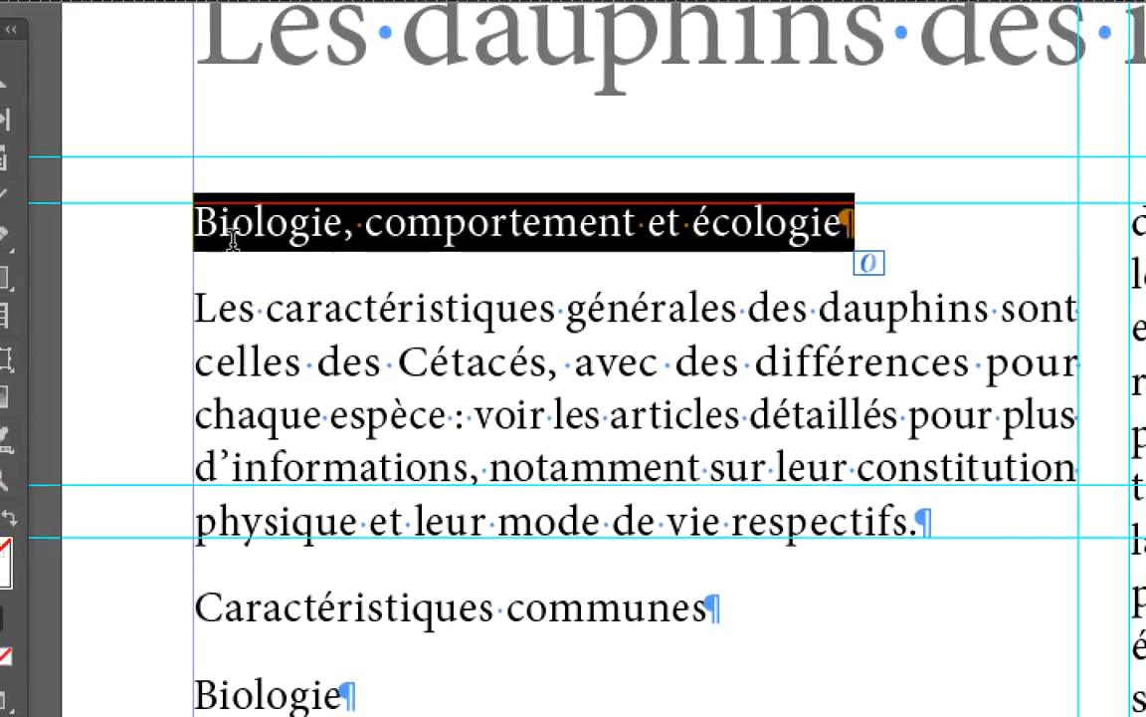
pyautogui.click(231, 239)
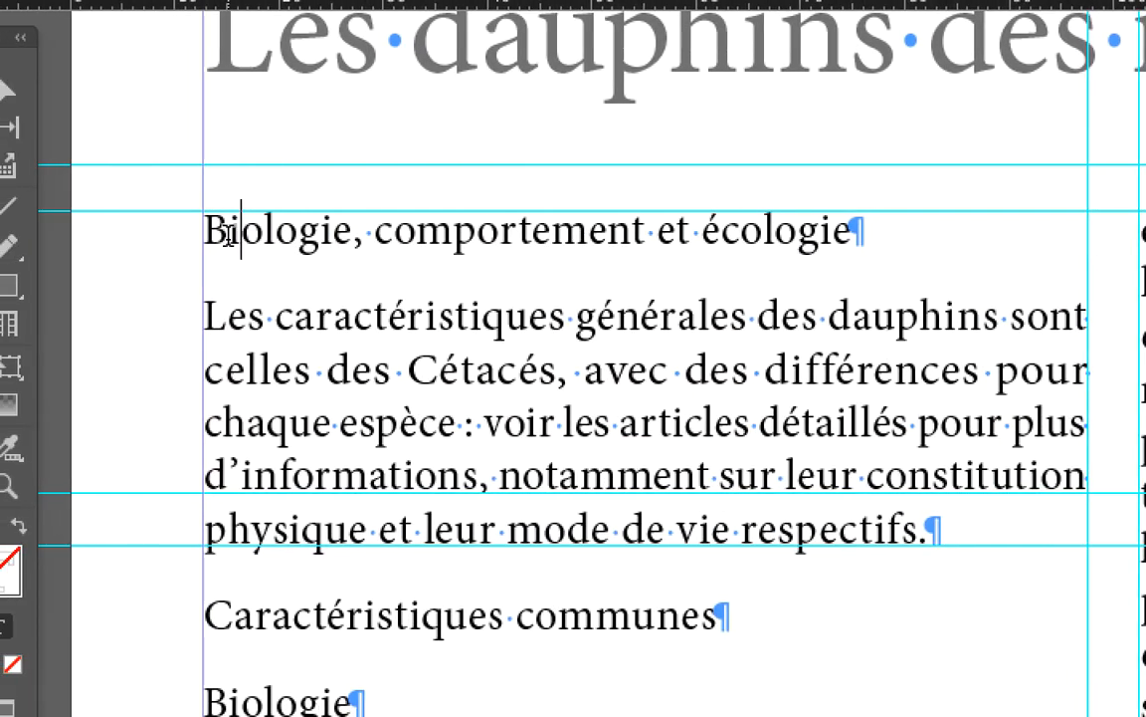
pyautogui.moveTo(204, 237); pyautogui.dragTo(560, 229)
pyautogui.moveTo(341, 234); pyautogui.dragTo(651, 248)
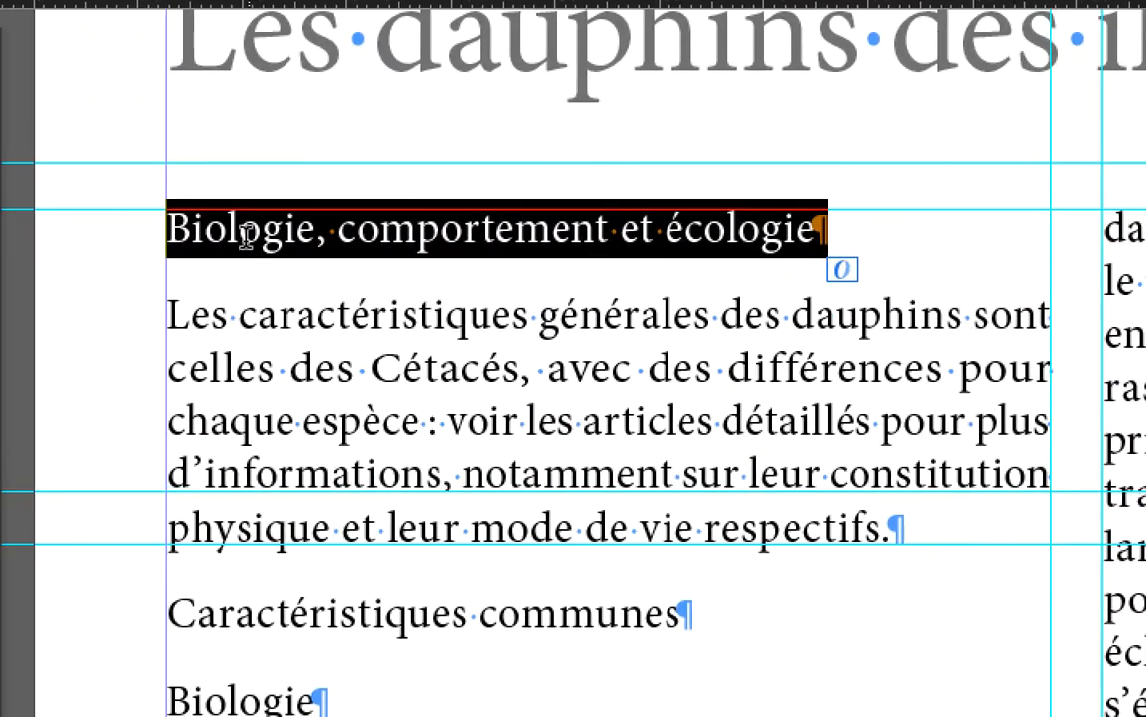
# - Try selecting individual words and the entire line of the heading "Biologie, comportement et écologie", clearing the selection between attempts
pyautogui.click(232, 232)
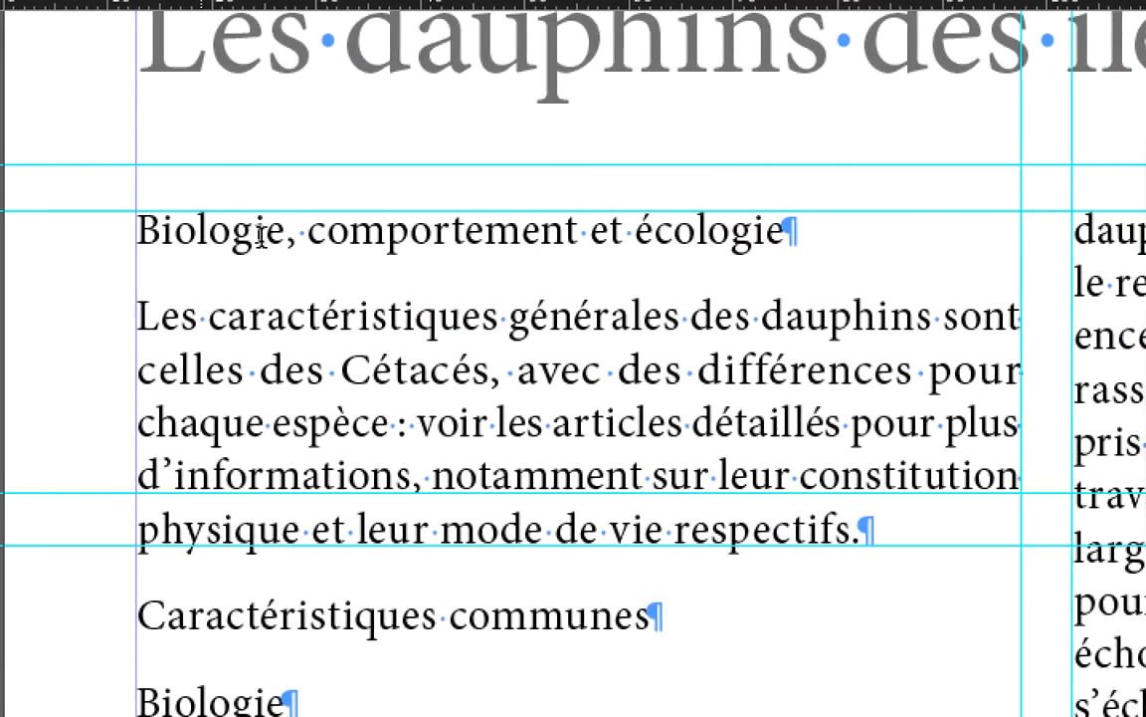
pyautogui.click(284, 233)
pyautogui.doubleClick(283, 234)
pyautogui.click(283, 234)
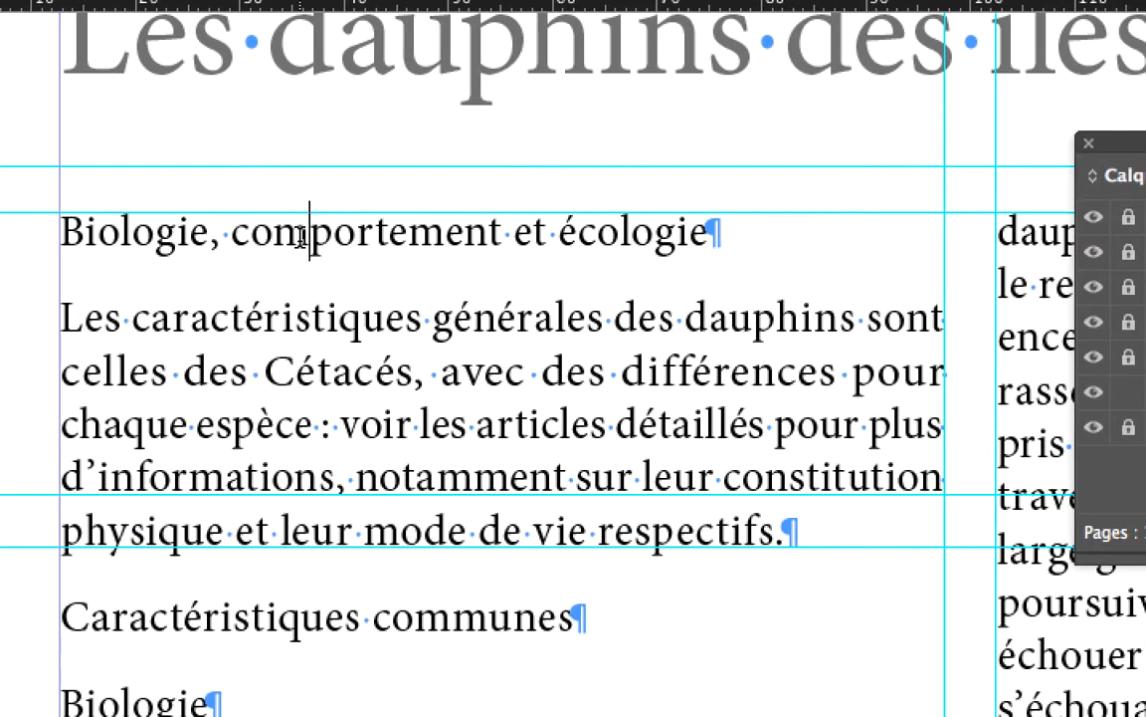
pyautogui.doubleClick(344, 232)
pyautogui.click(344, 232)
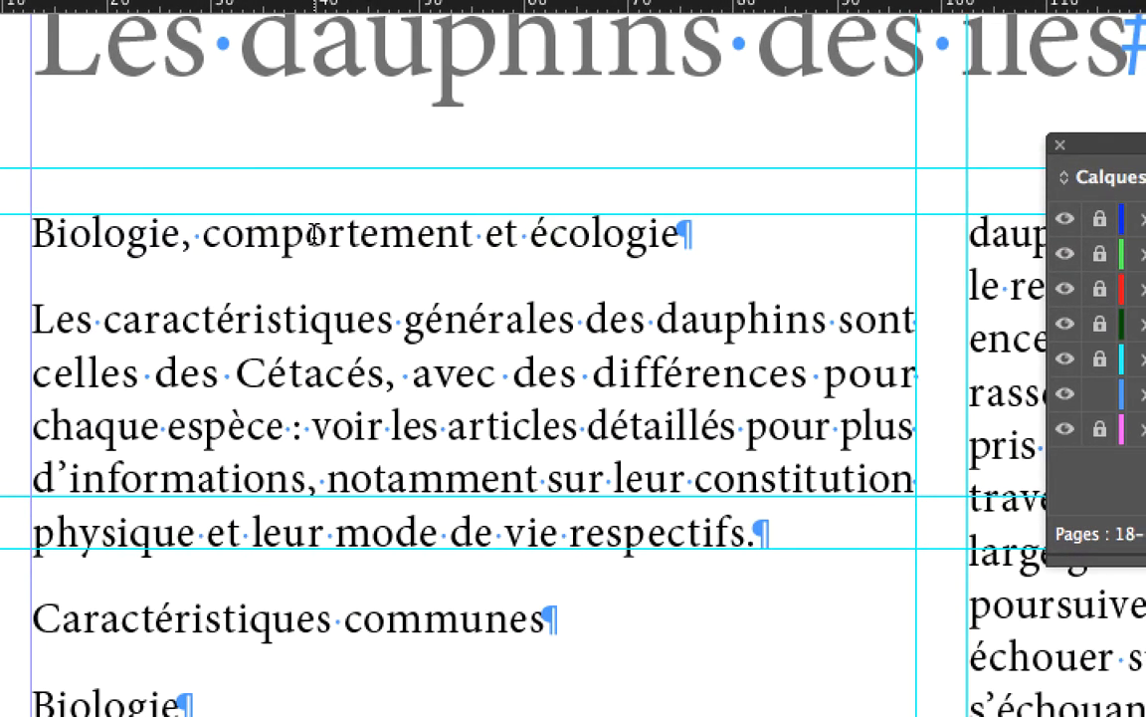
pyautogui.doubleClick(312, 235)
pyautogui.click(312, 235)
pyautogui.click(338, 235)
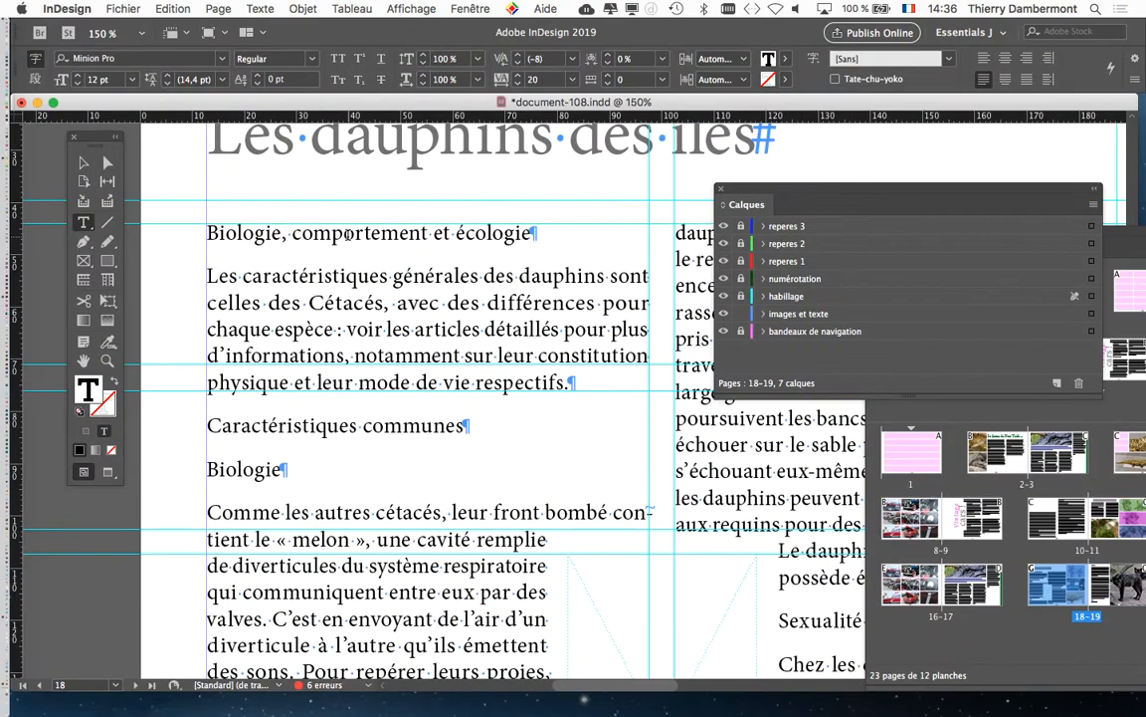
pyautogui.doubleClick(322, 233)
pyautogui.click(321, 233)
# - Select the whole heading "Biologie, comportement et écologie" and open the Character panel beside it
pyautogui.moveTo(204, 233); pyautogui.dragTo(538, 233)
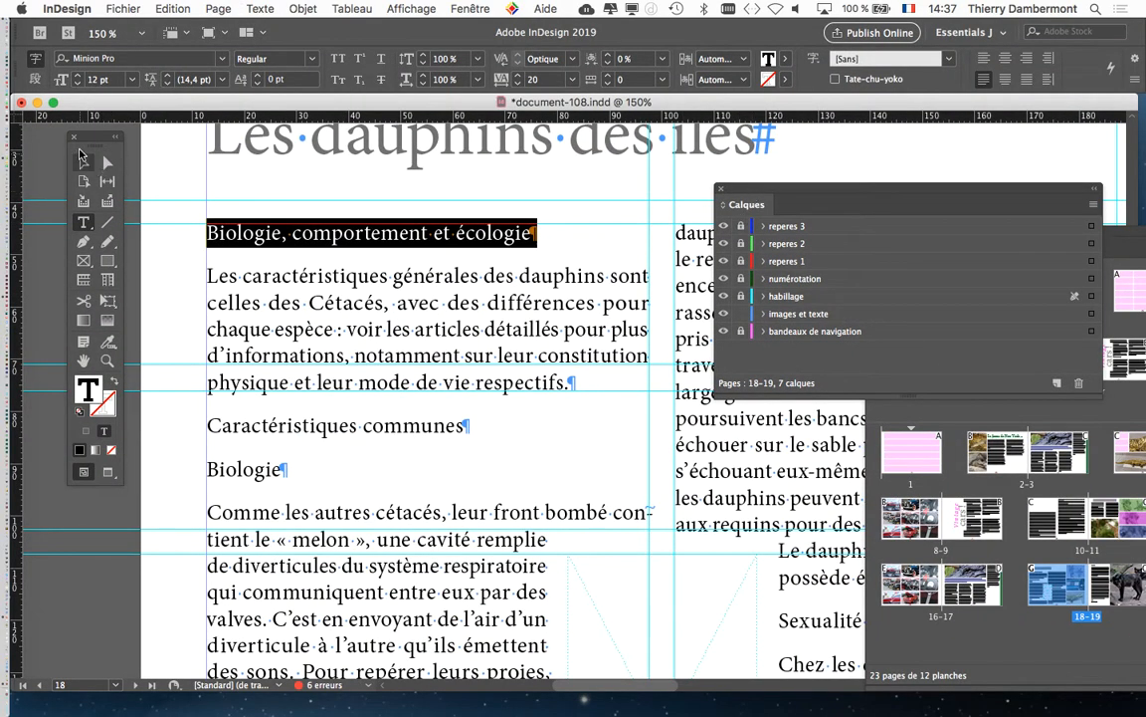
pyautogui.moveTo(93, 136); pyautogui.dragTo(53, 153)
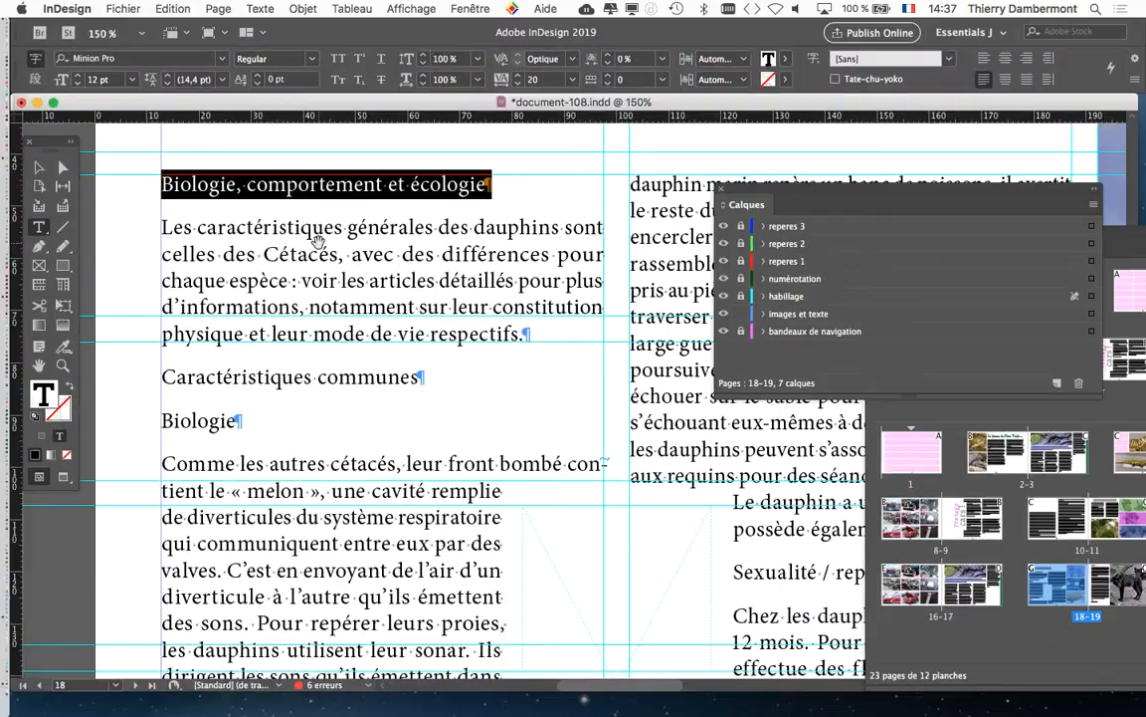
pyautogui.moveTo(317, 242); pyautogui.dragTo(284, 254)
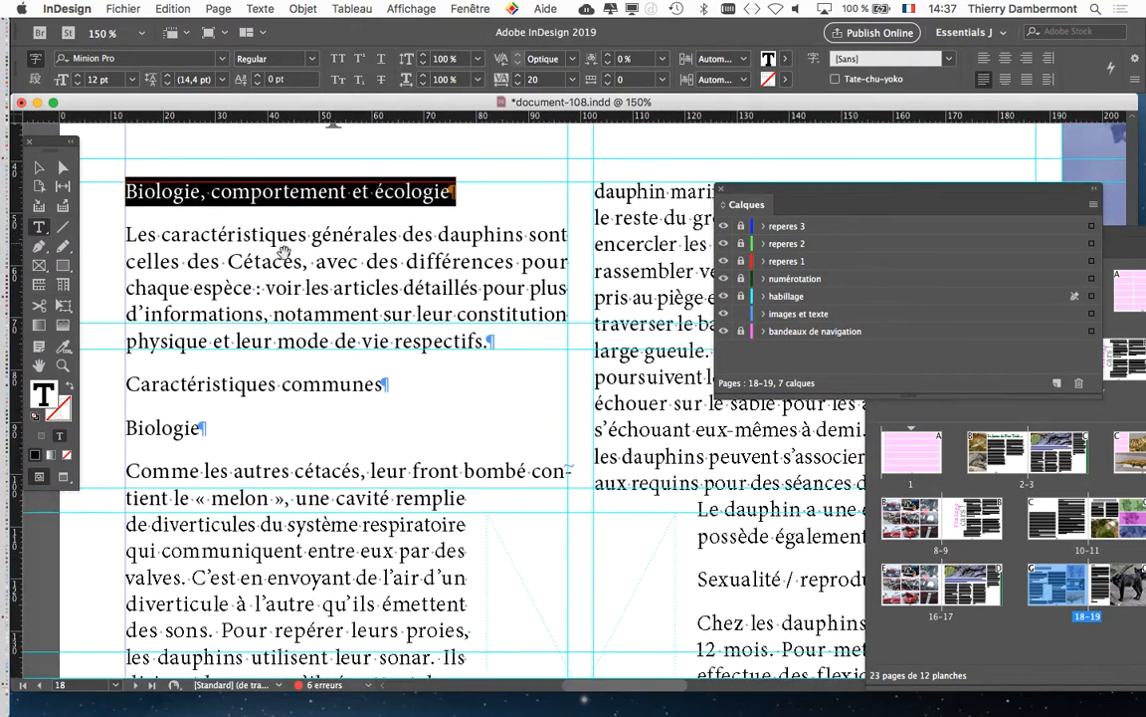
pyautogui.click(251, 8)
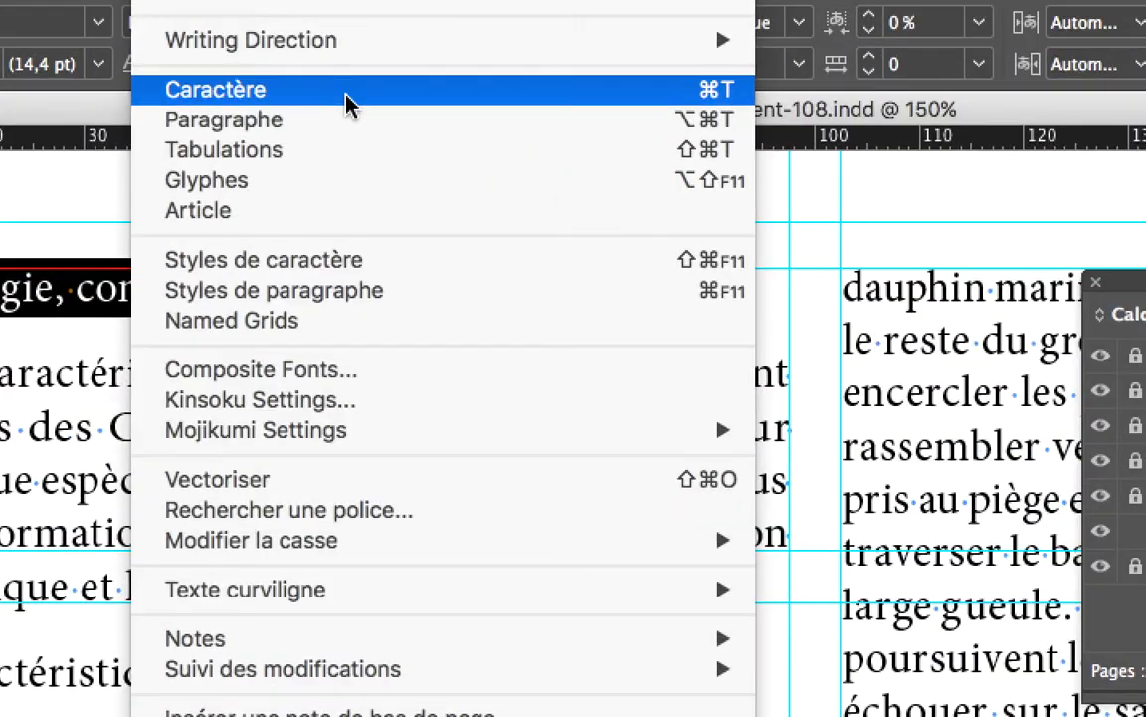
pyautogui.click(346, 100)
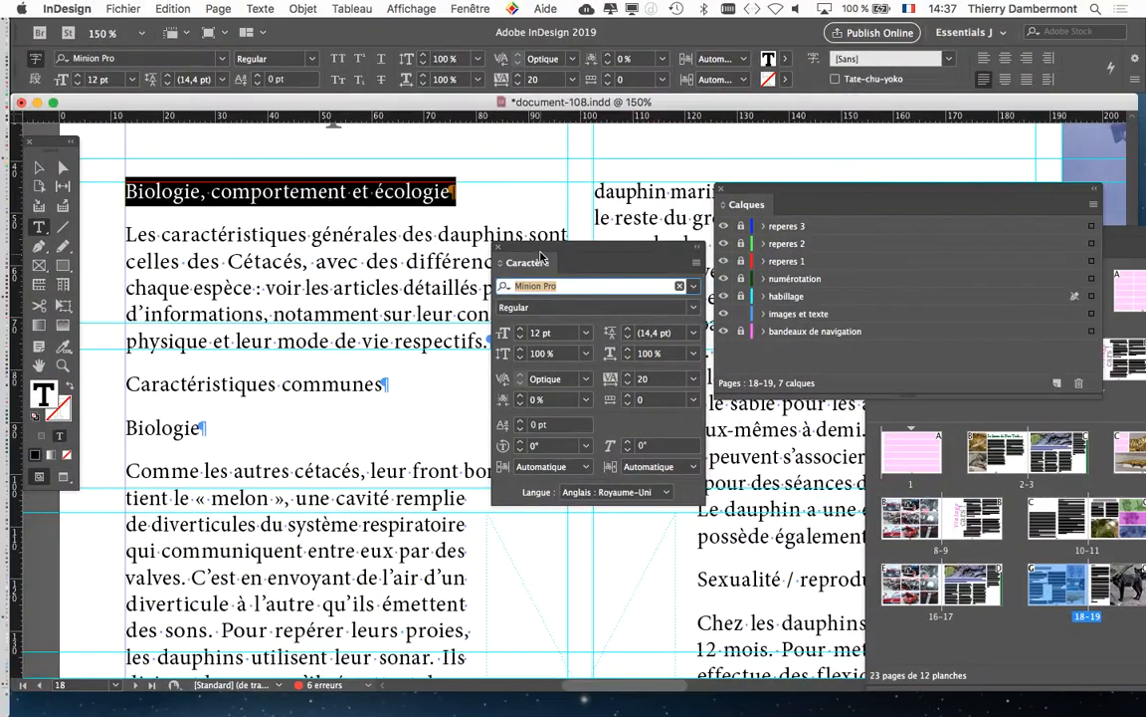
pyautogui.moveTo(634, 337); pyautogui.dragTo(601, 203)
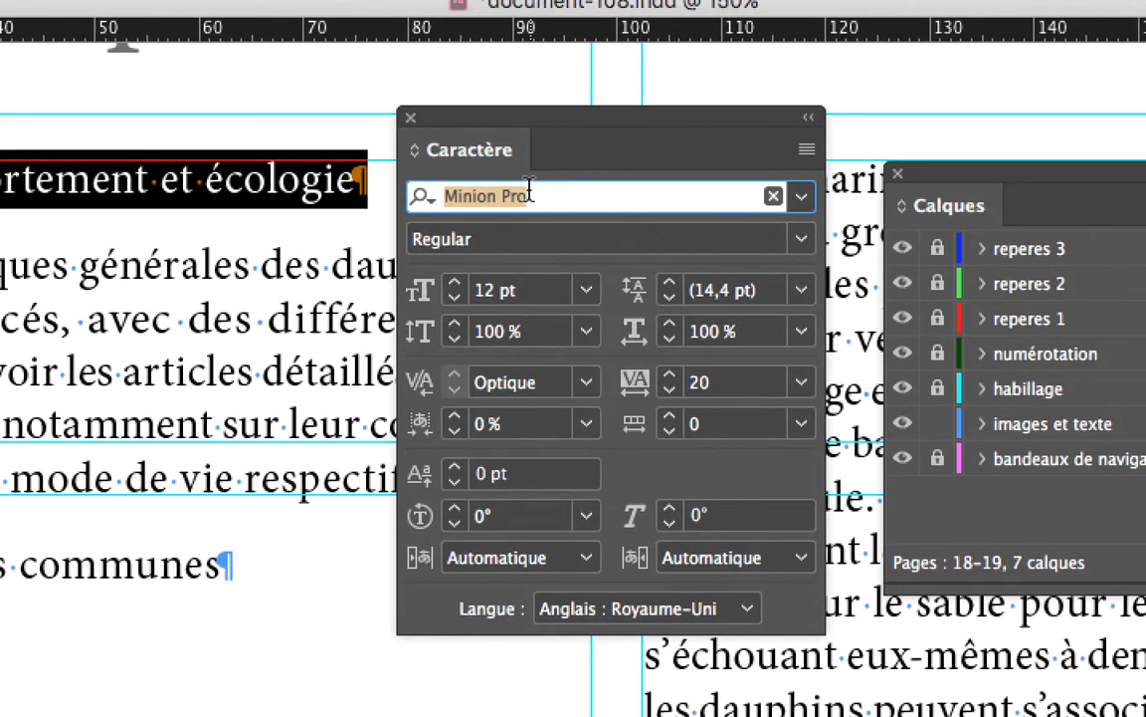
# - Try the fonts that follow Minion Pro on the selected heading, up to Myriad Pro and Myanmar Sangam MN
pyautogui.click(527, 191)
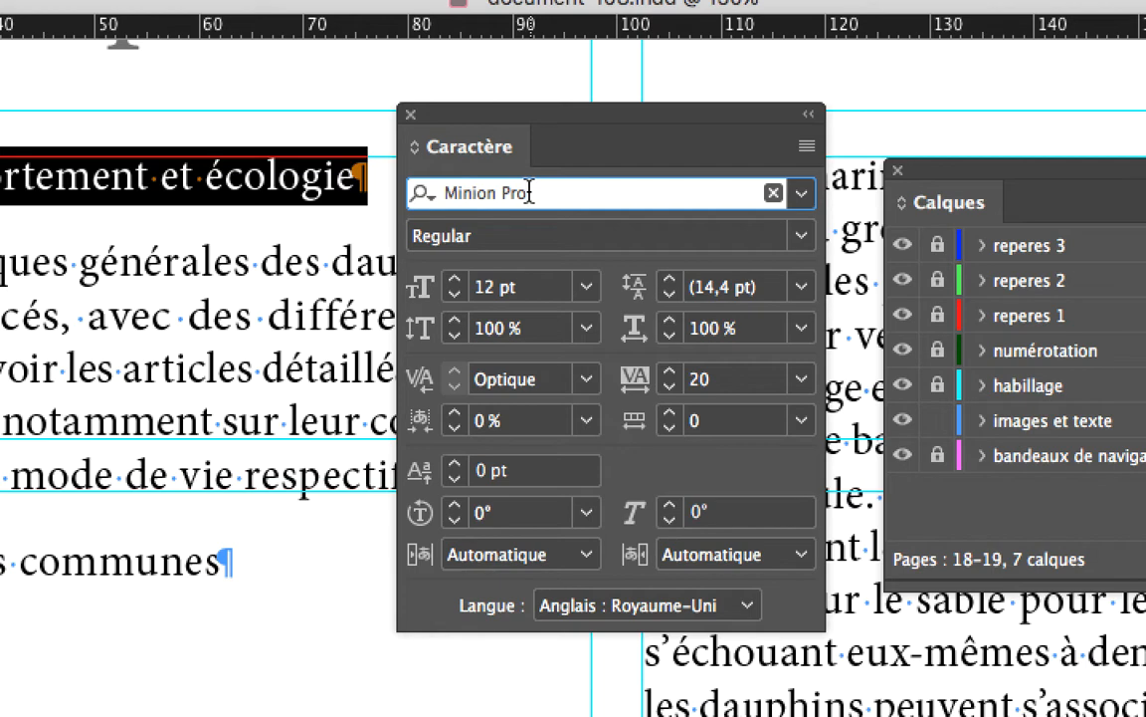
pyautogui.press('Down')
pyautogui.press('Down')
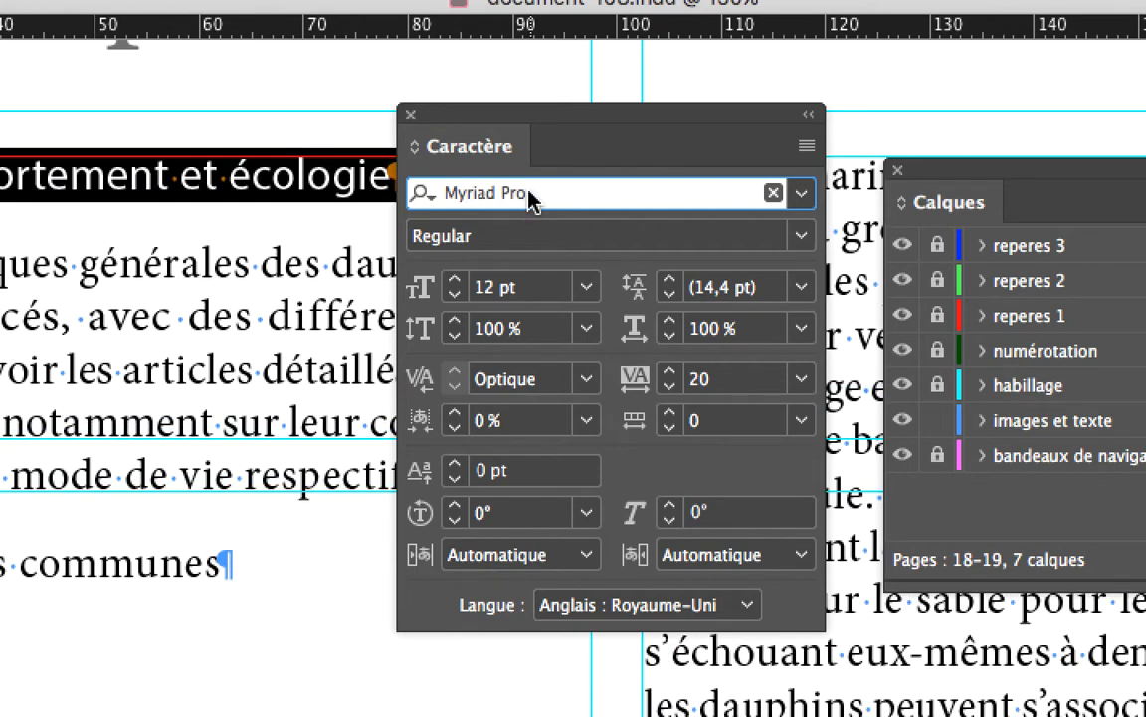
pyautogui.press('Down')
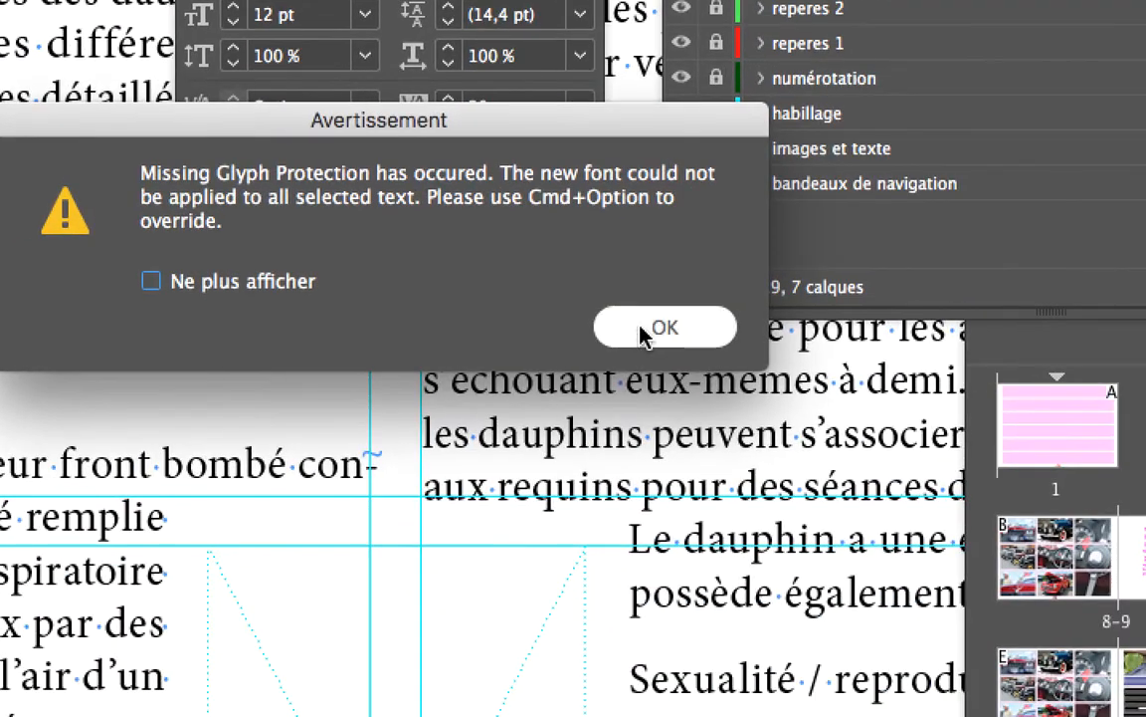
pyautogui.click(866, 599)
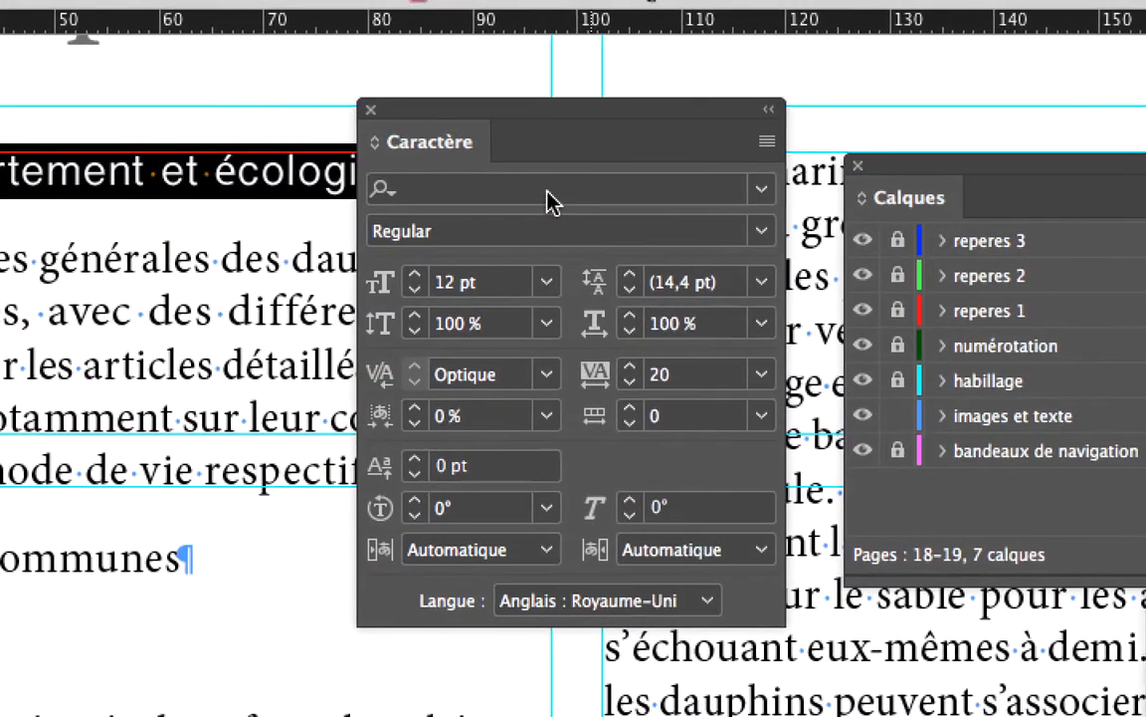
# - Try successive fonts from the start of the font list on the heading, including Bradley Hand, Mona Lisa Solid ITC TT and Myanmar Sangam MN
pyautogui.click(547, 189)
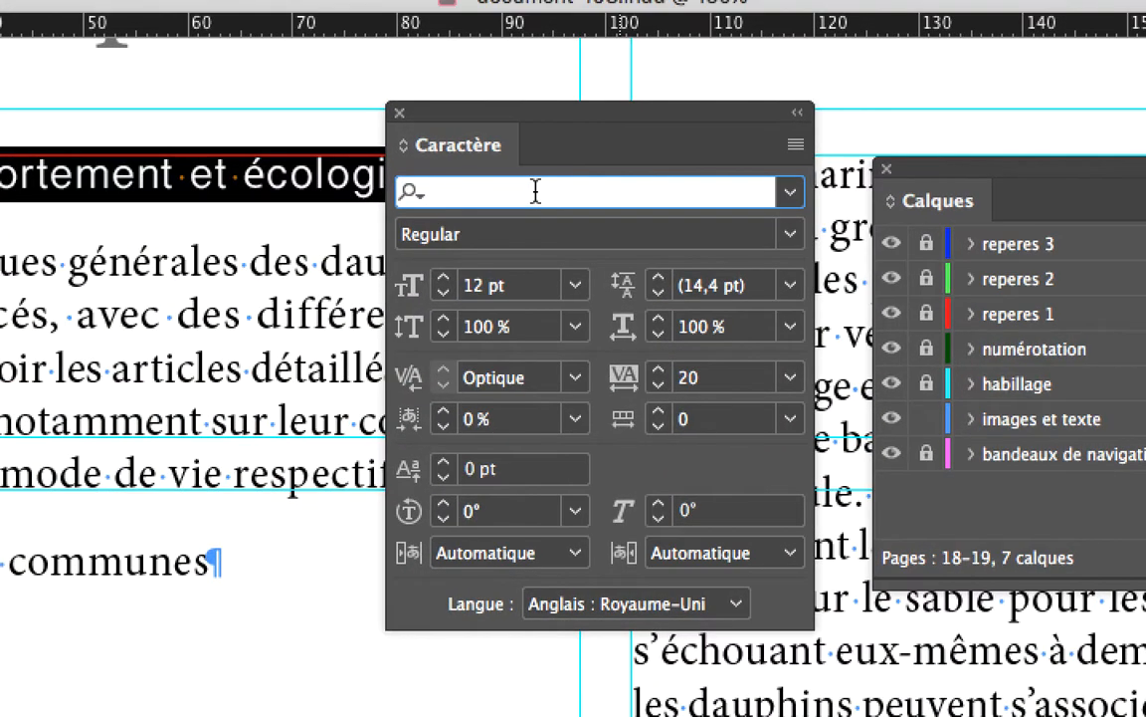
pyautogui.press('Down')
pyautogui.press('Down')
pyautogui.press('Down')
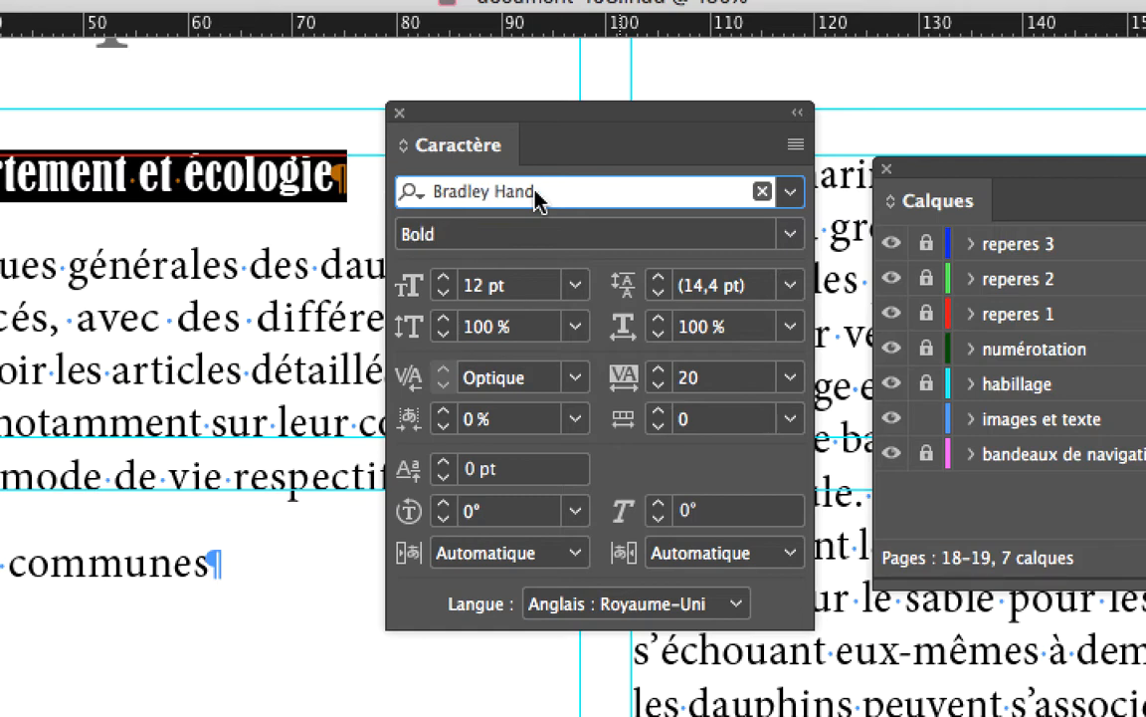
pyautogui.press('Down')
pyautogui.press('Down')
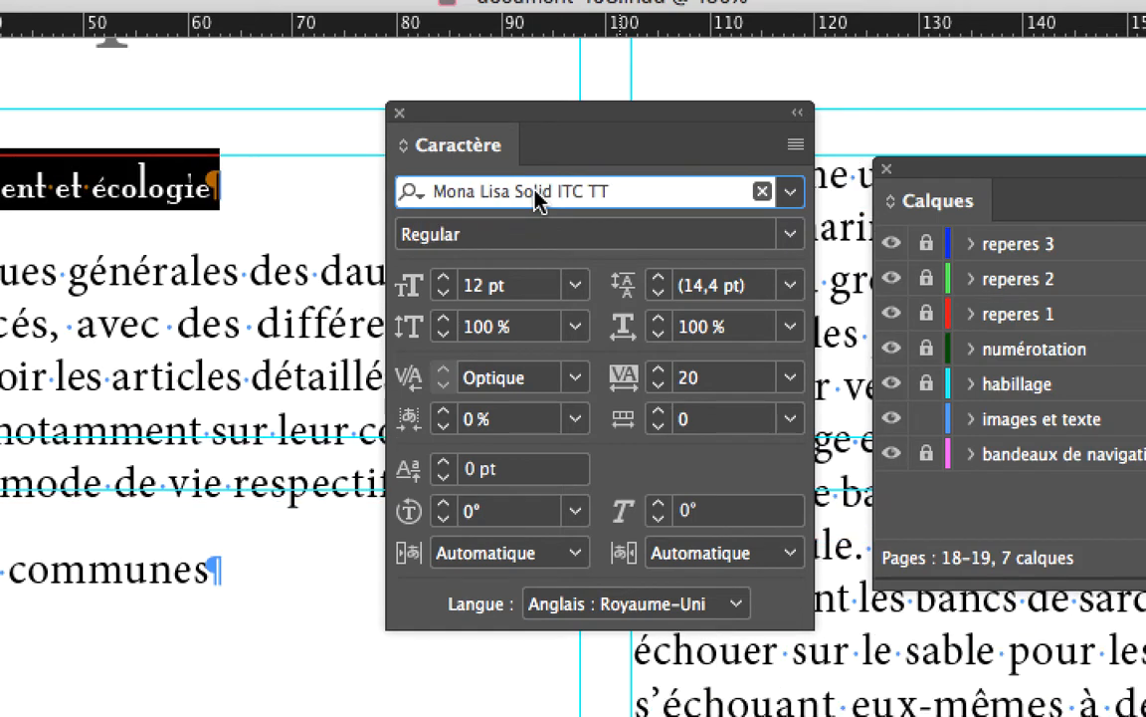
pyautogui.press('Down')
pyautogui.press('Down')
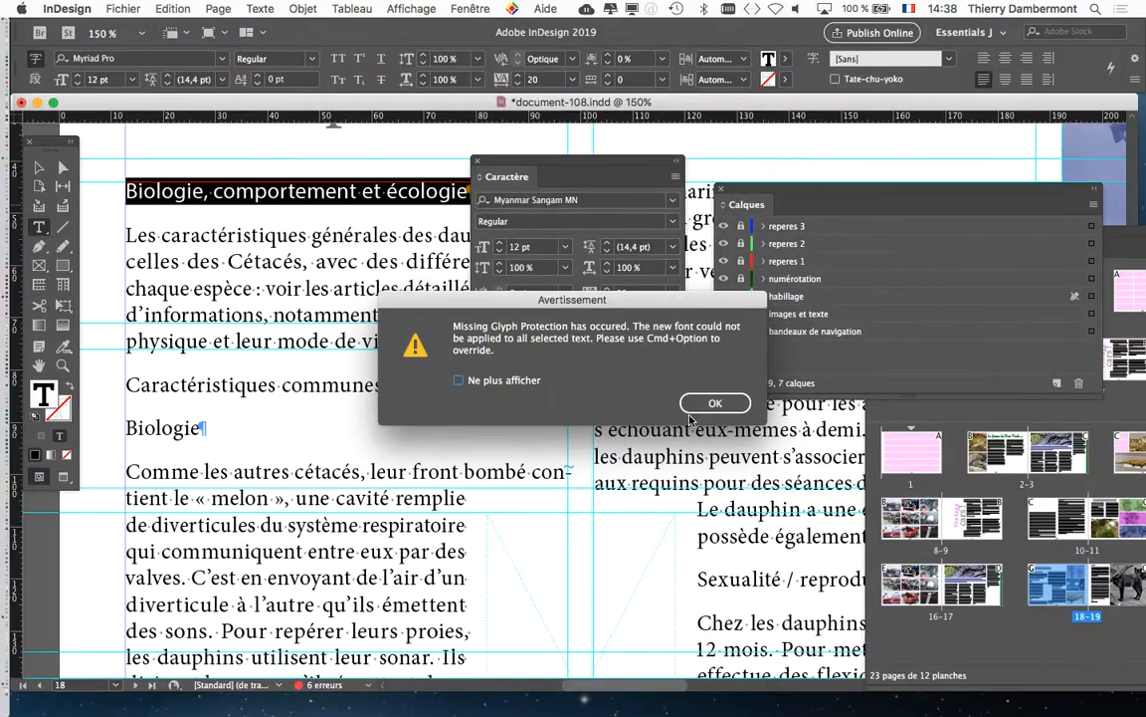
pyautogui.press('Return')
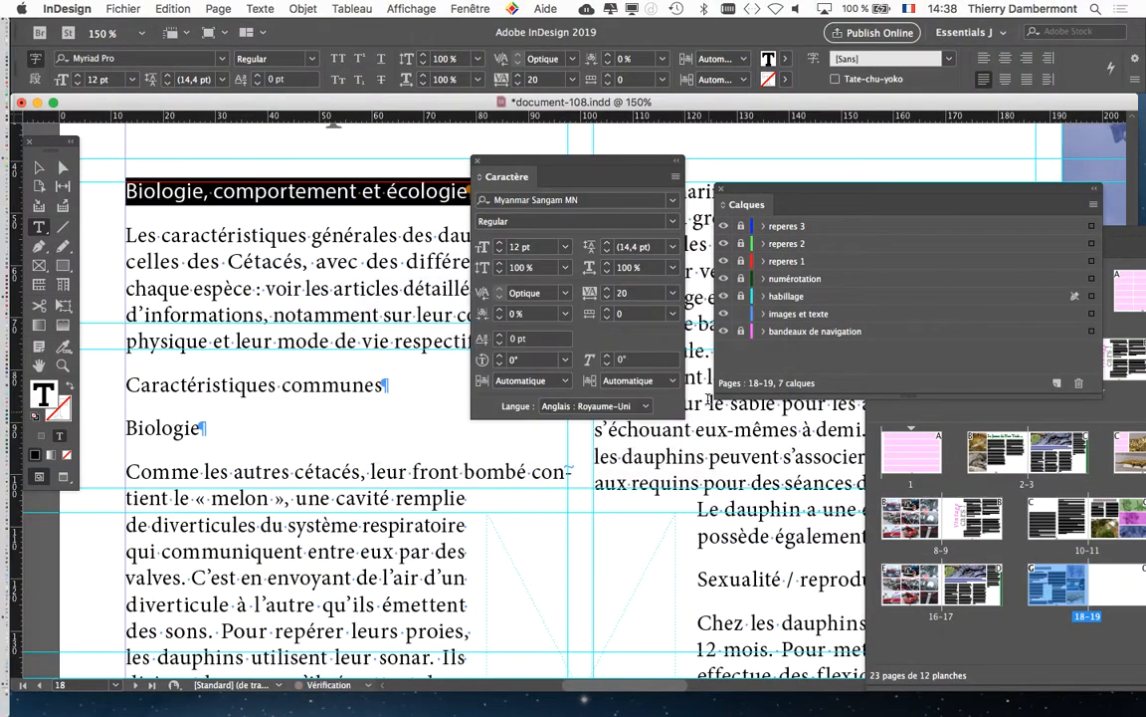
# - Move the Character panel below the heading and apply the font BlairMdITC TT to the selected heading text
pyautogui.moveTo(604, 164); pyautogui.dragTo(601, 278)
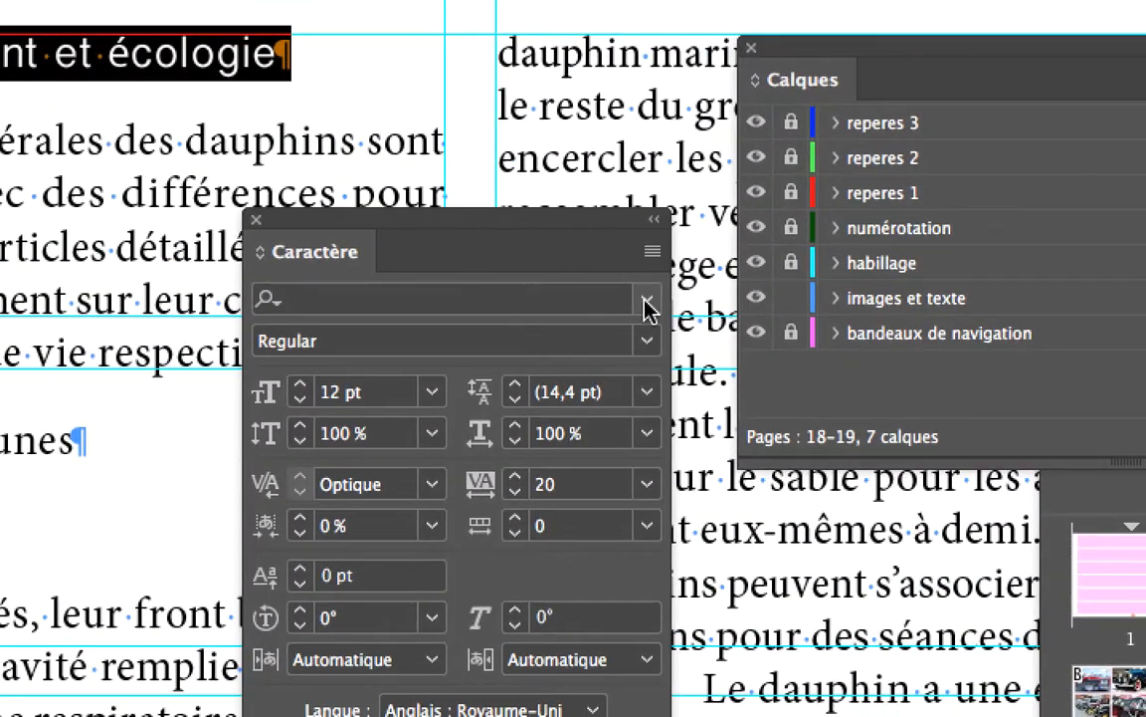
pyautogui.click(647, 301)
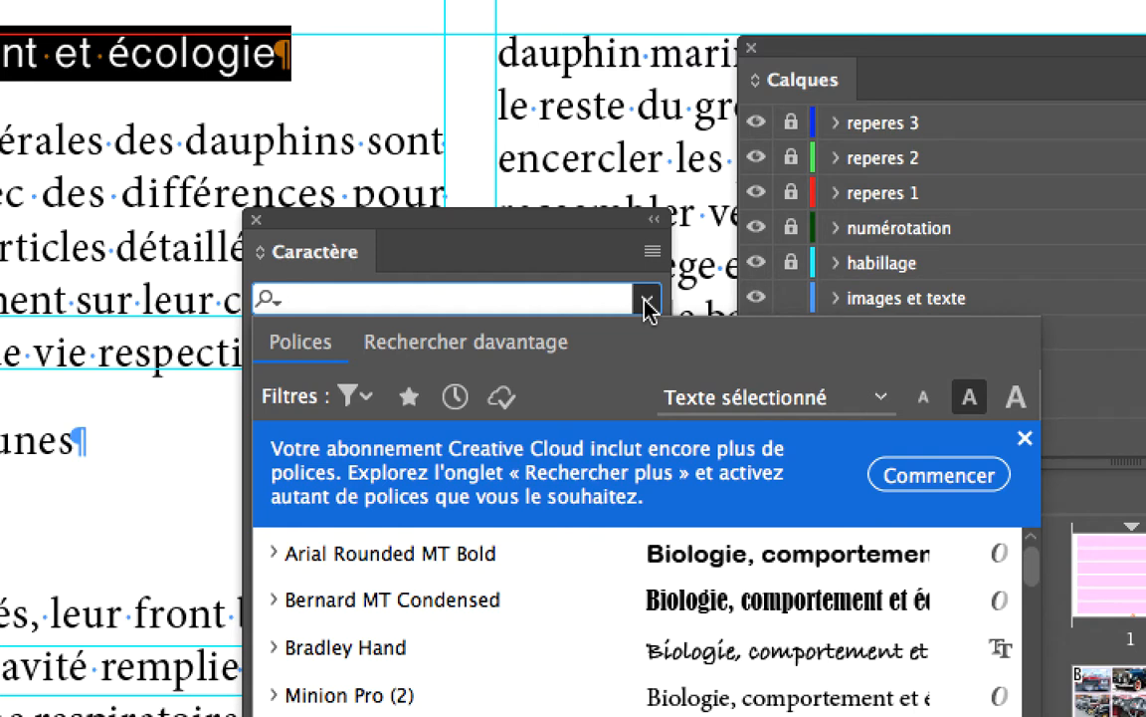
pyautogui.click(647, 301)
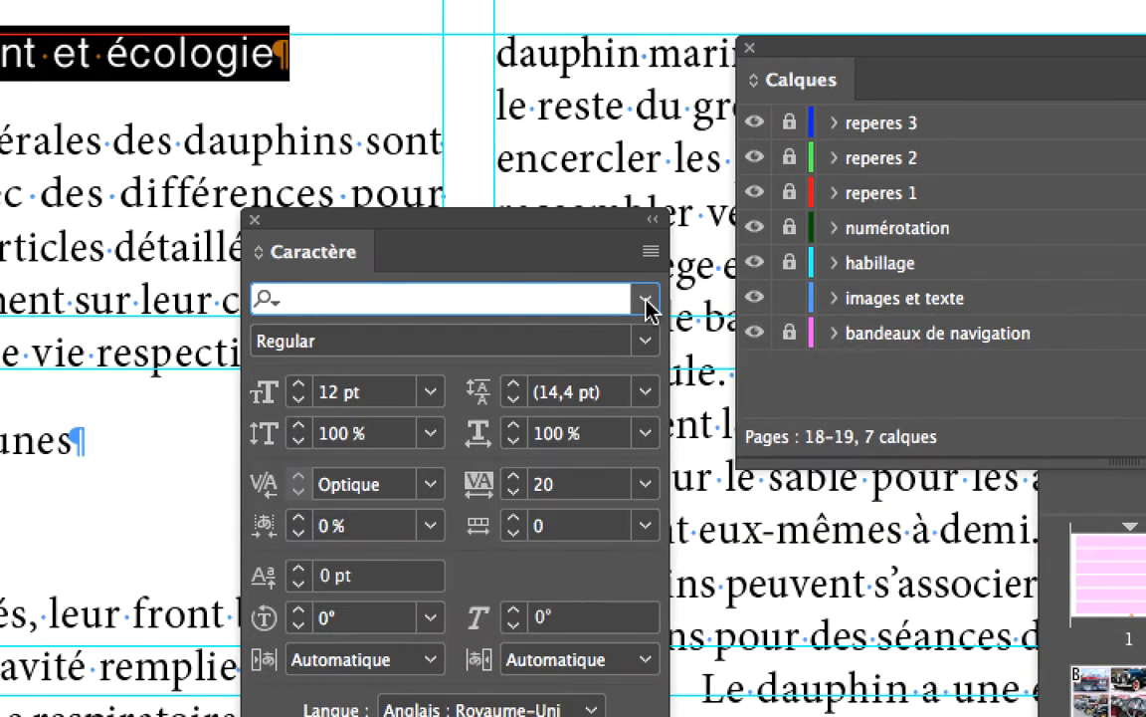
pyautogui.click(647, 306)
pyautogui.click(647, 303)
pyautogui.click(647, 303)
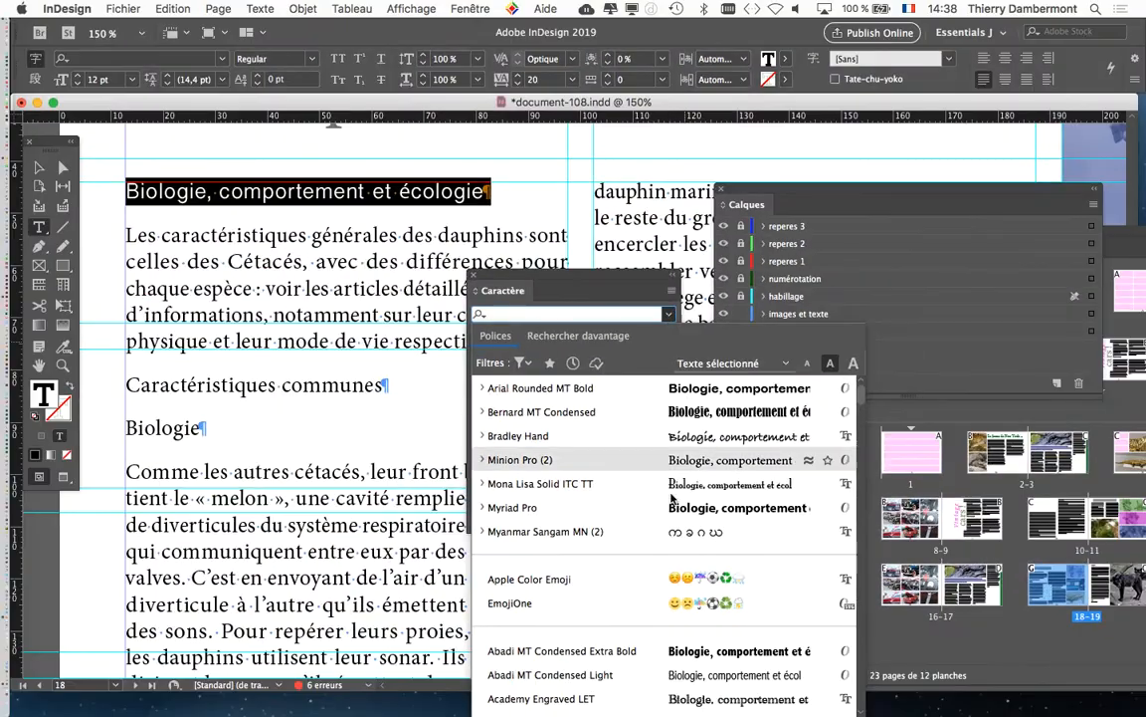
pyautogui.scroll(-3, 628, 692)
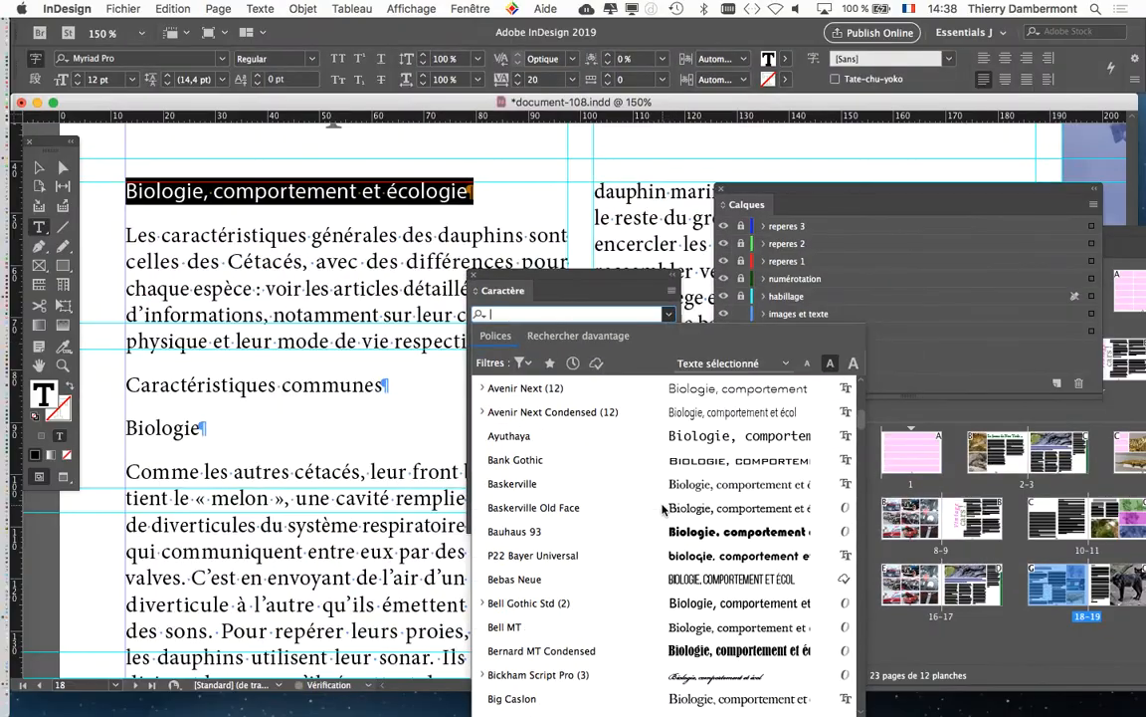
pyautogui.scroll(-7, 658, 512)
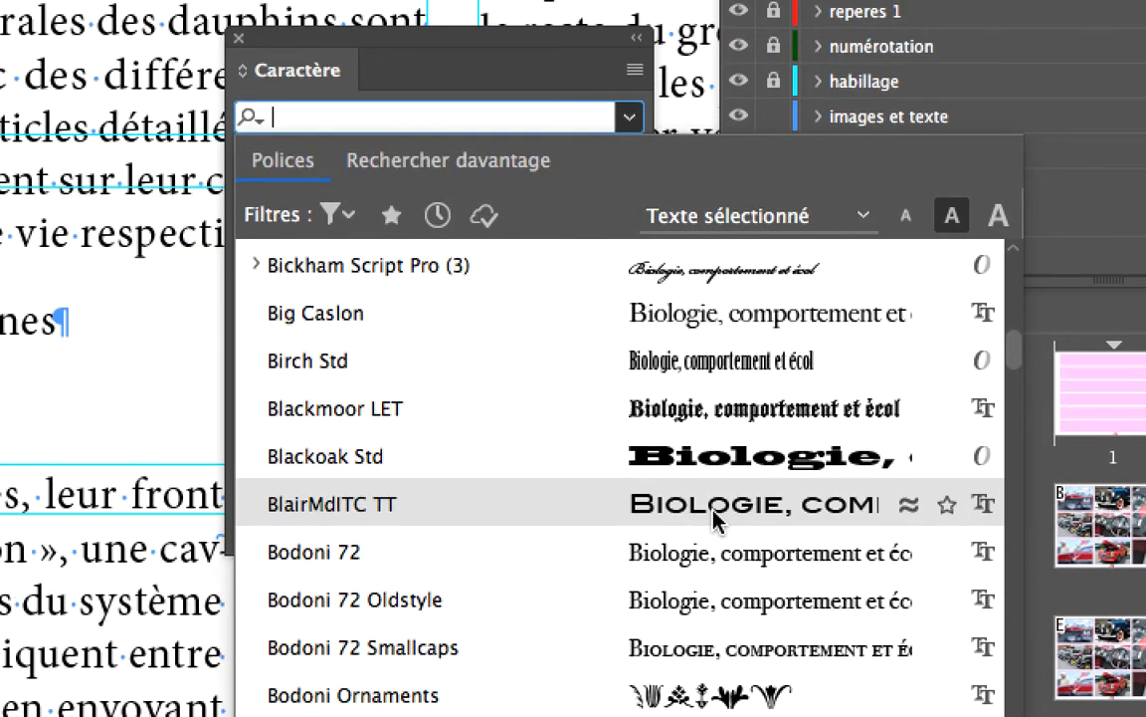
pyautogui.click(713, 509)
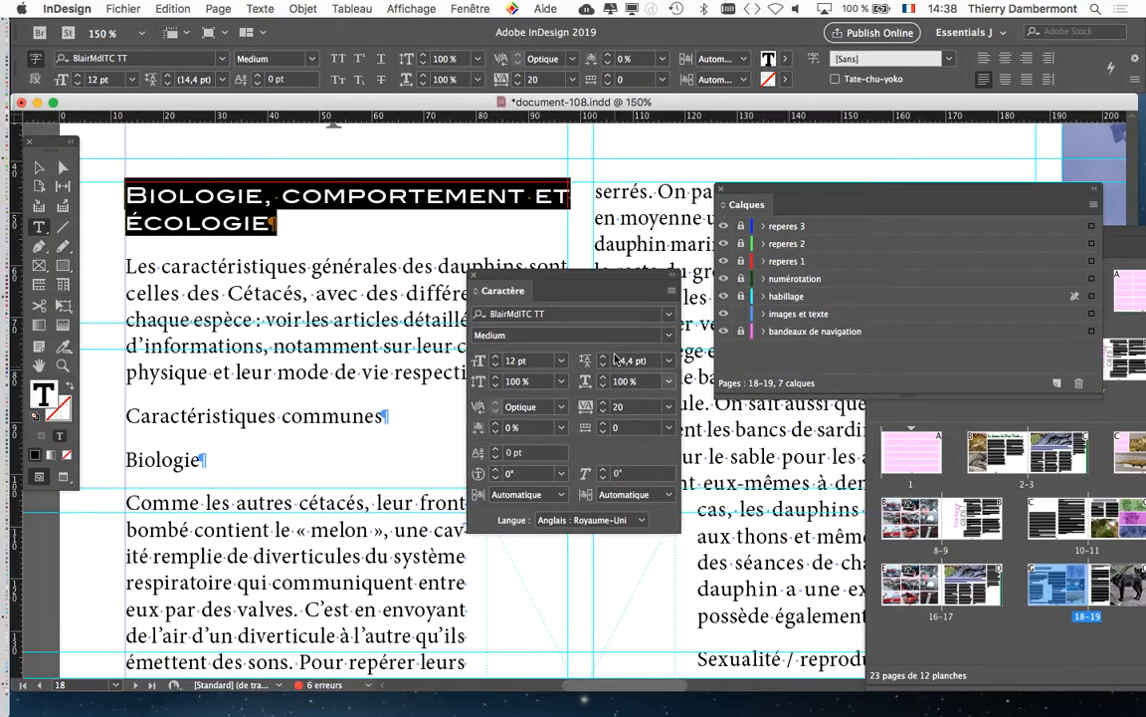
# - Apply the font Bell Gothic Std to the selected heading "Biologie, comportement et écologie"
pyautogui.click(669, 316)
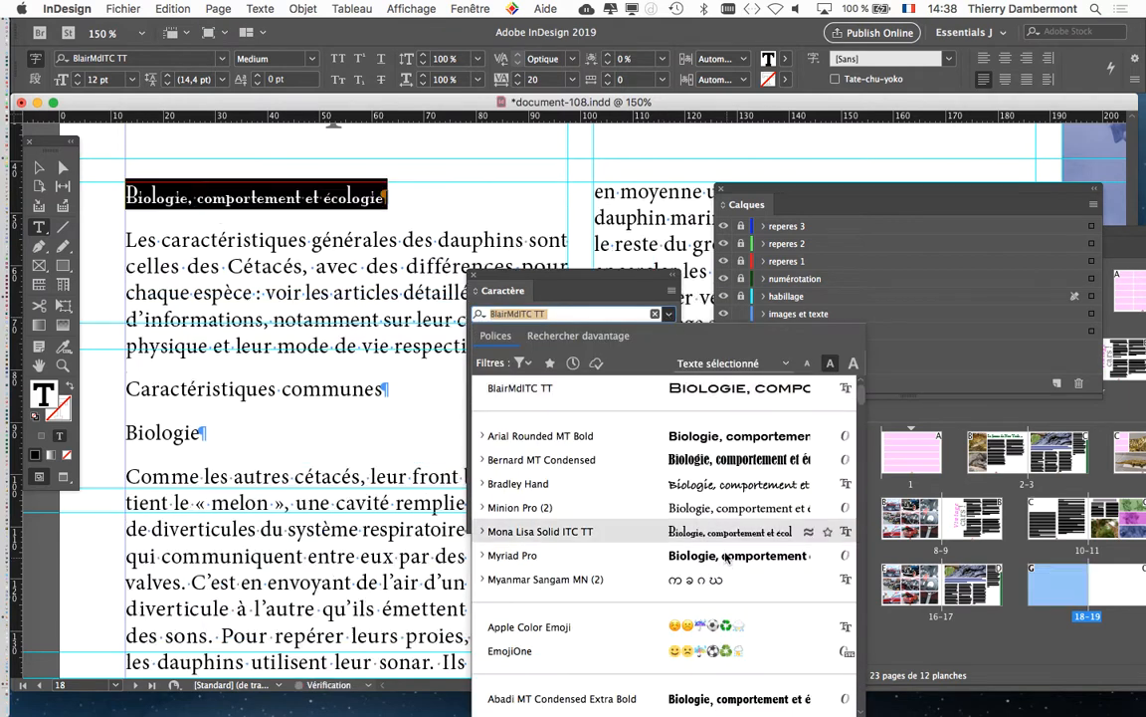
pyautogui.press('Down')
pyautogui.press('Down')
pyautogui.press('Down')
pyautogui.press('Down')
pyautogui.press('Down')
pyautogui.press('Down')
pyautogui.press('Down')
pyautogui.press('Down')
pyautogui.press('Down')
pyautogui.press('Down')
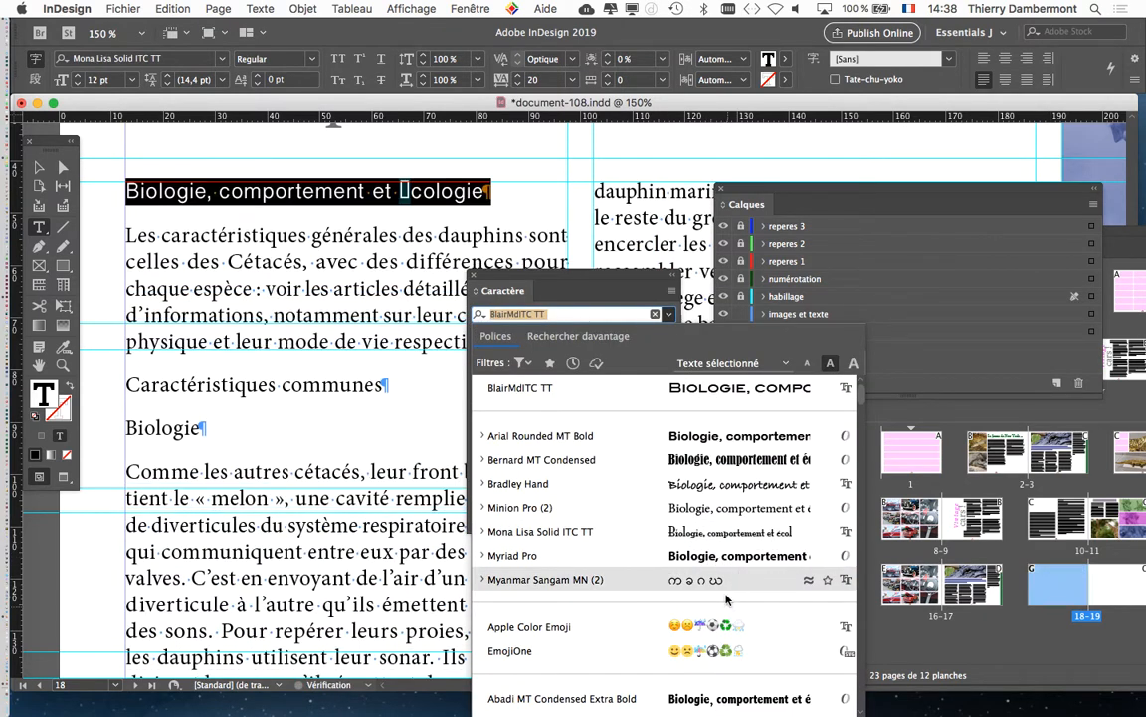
pyautogui.scroll(-5, 720, 587)
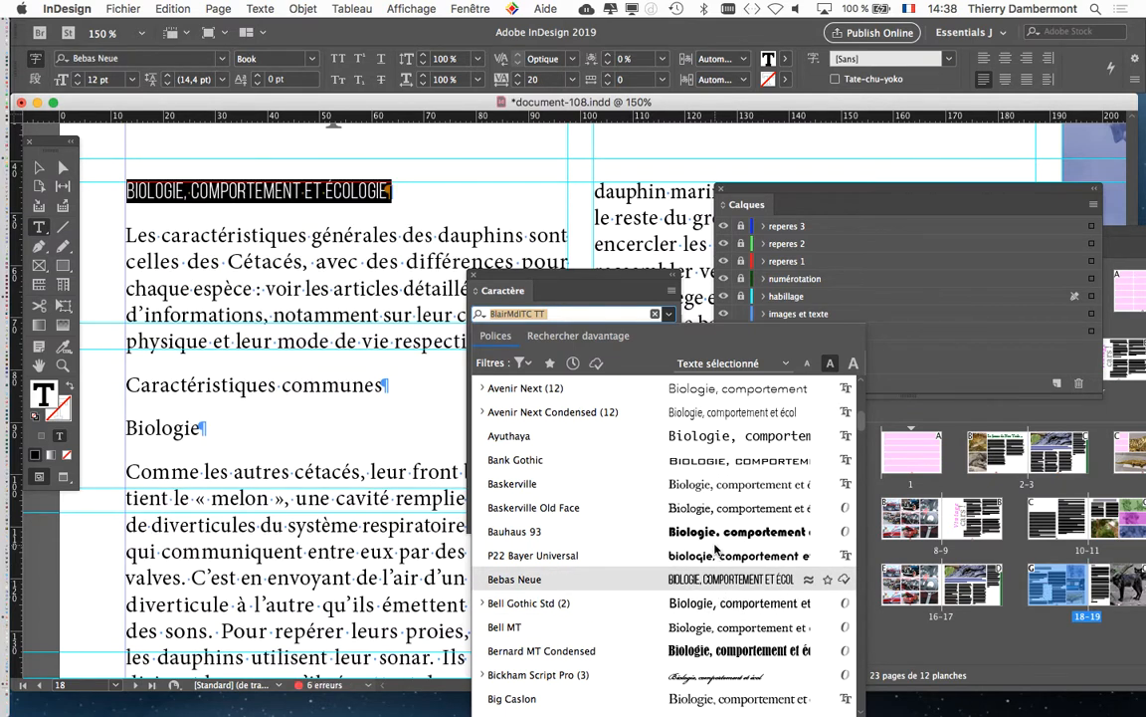
pyautogui.click(704, 604)
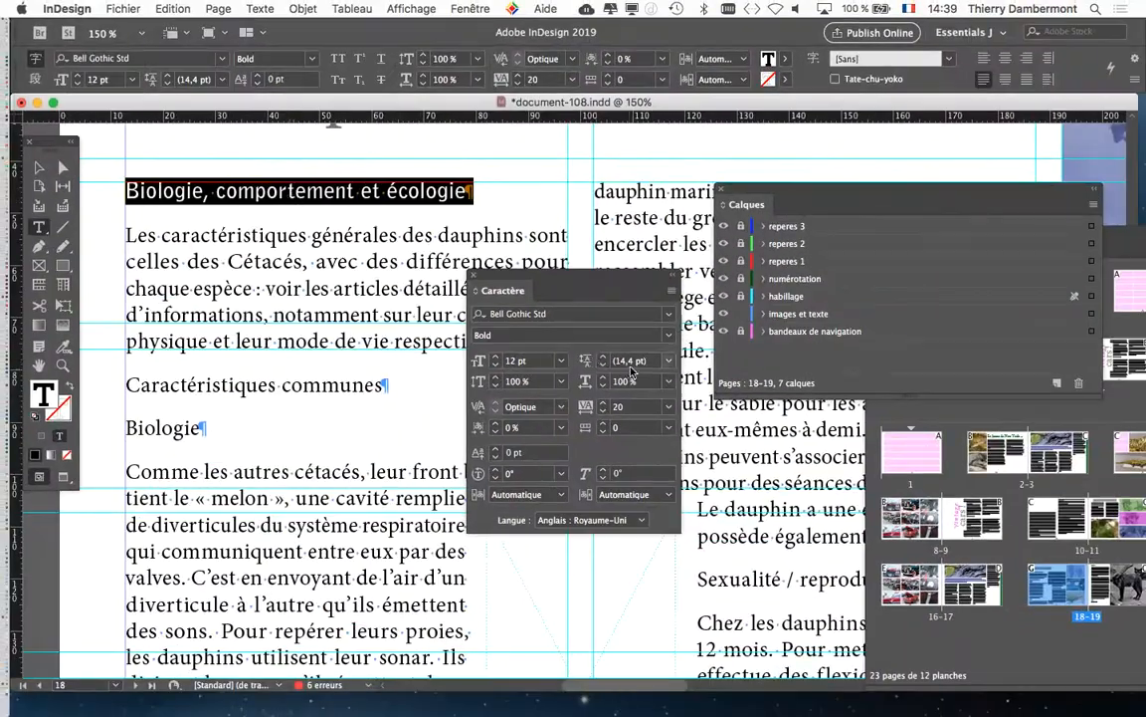
# - Move the Character panel above the text and examine the installed fonts previewed on the selected heading
pyautogui.click(670, 318)
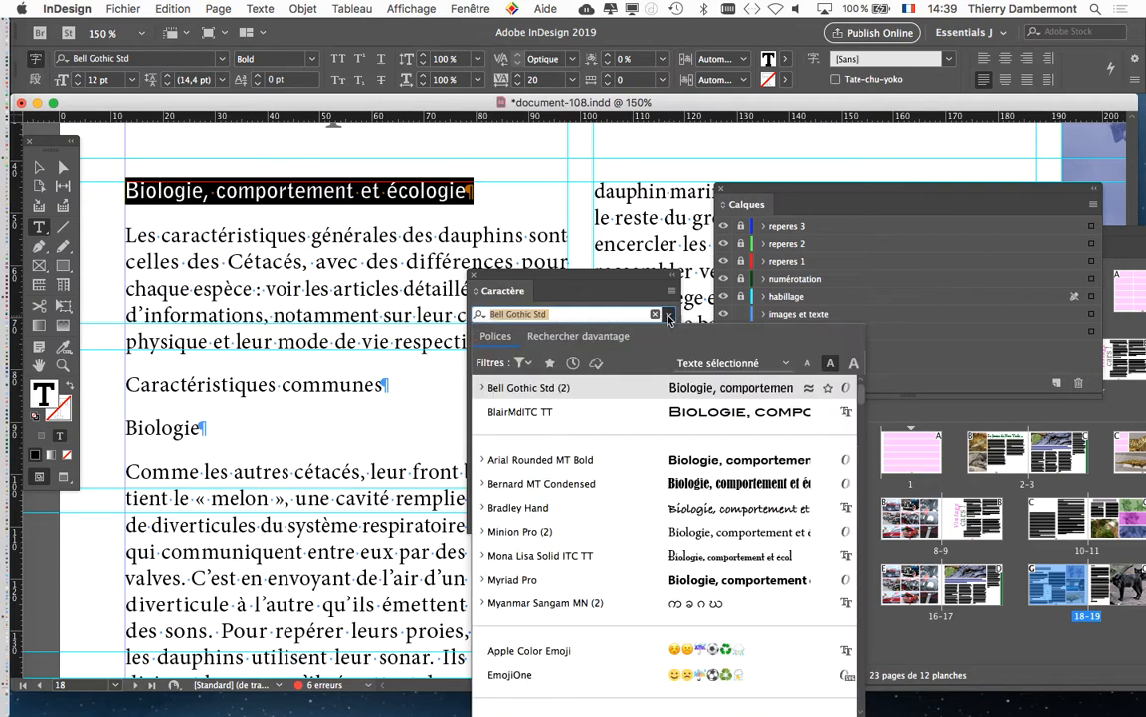
pyautogui.scroll(-4, 721, 518)
pyautogui.click(595, 280)
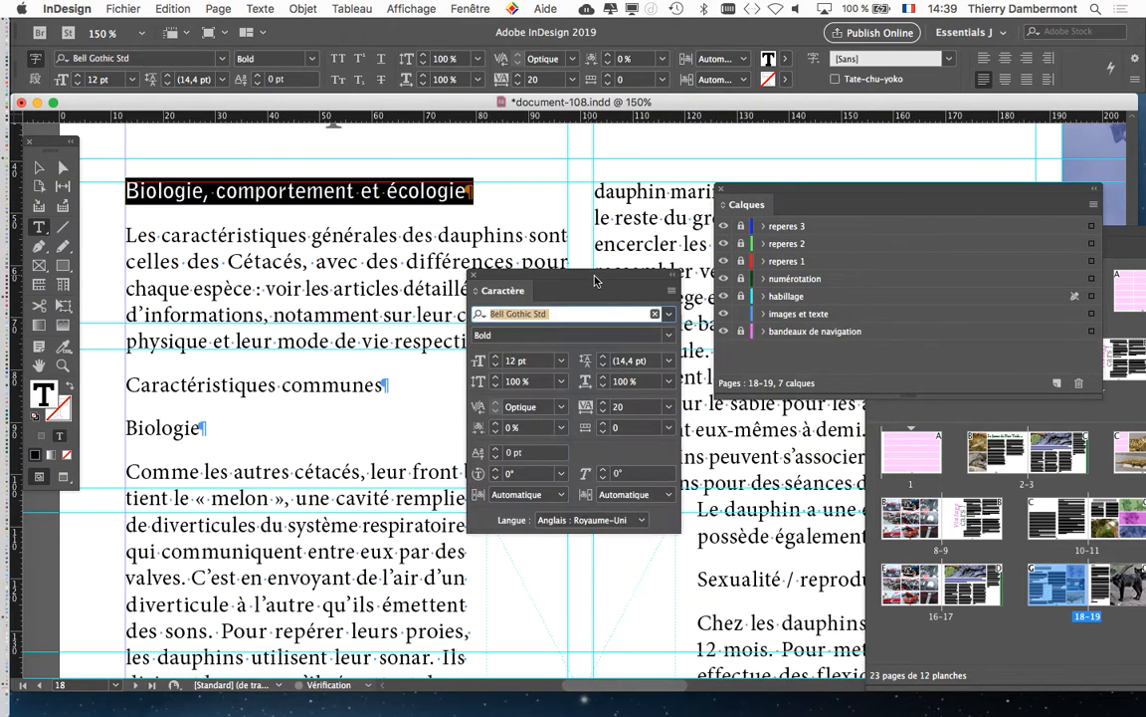
pyautogui.moveTo(596, 281); pyautogui.dragTo(680, 150)
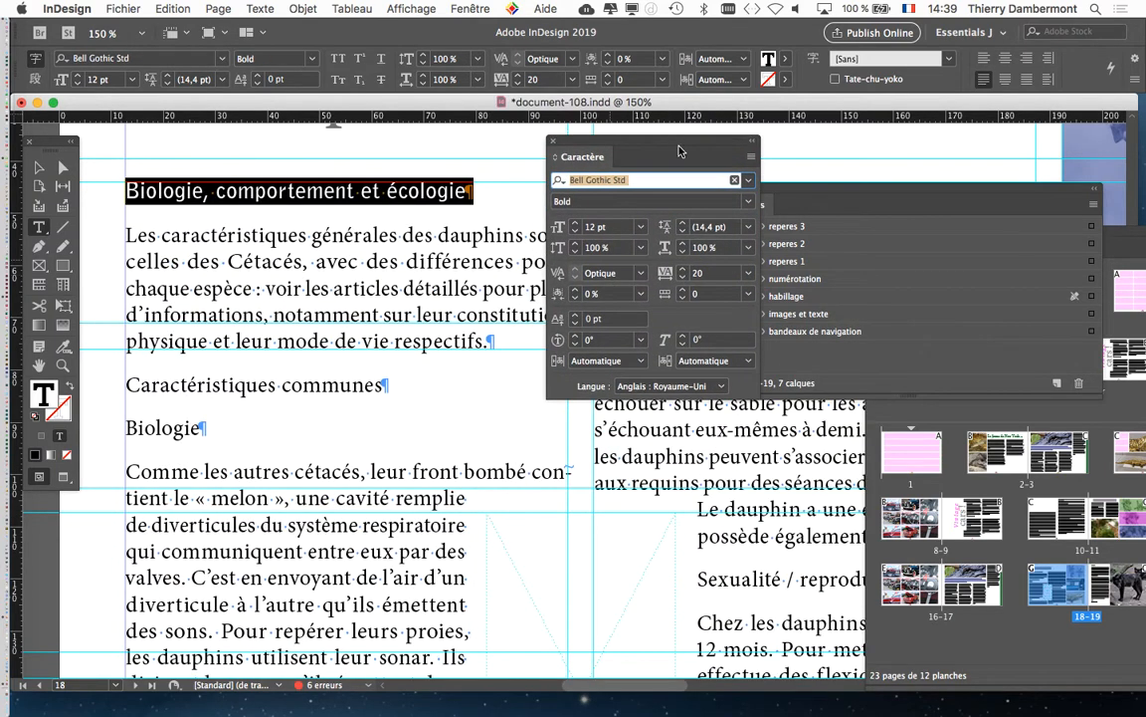
pyautogui.click(748, 180)
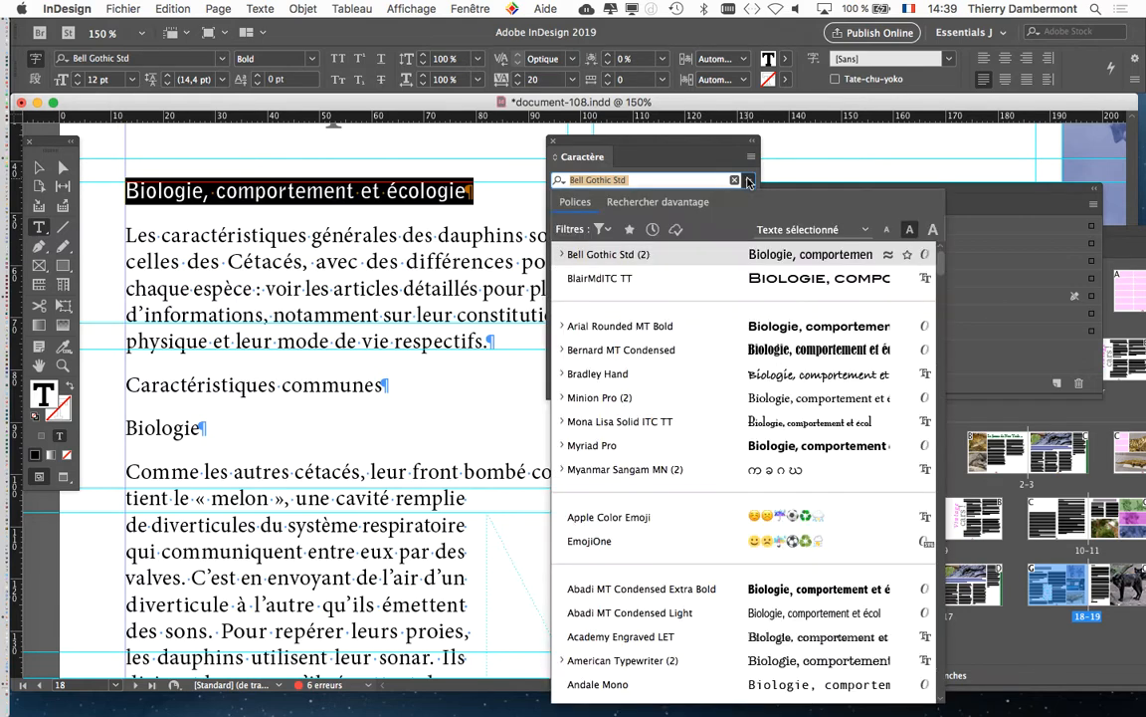
pyautogui.scroll(-3, 697, 457)
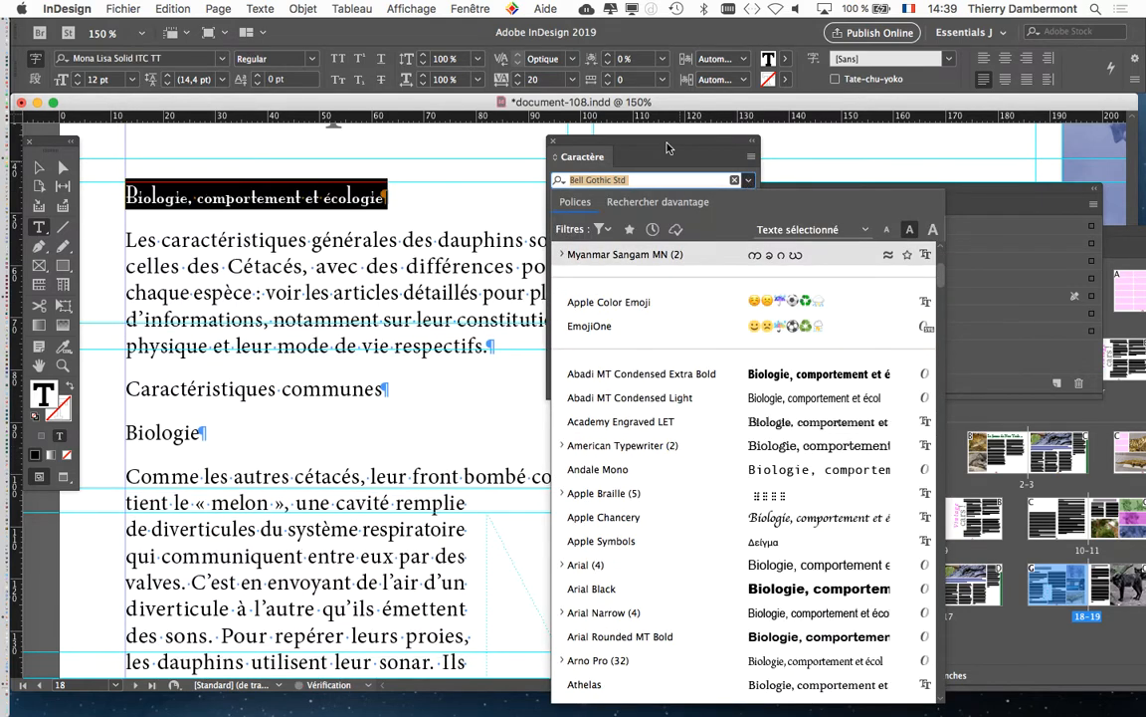
pyautogui.moveTo(672, 143); pyautogui.dragTo(729, 46)
pyautogui.click(808, 83)
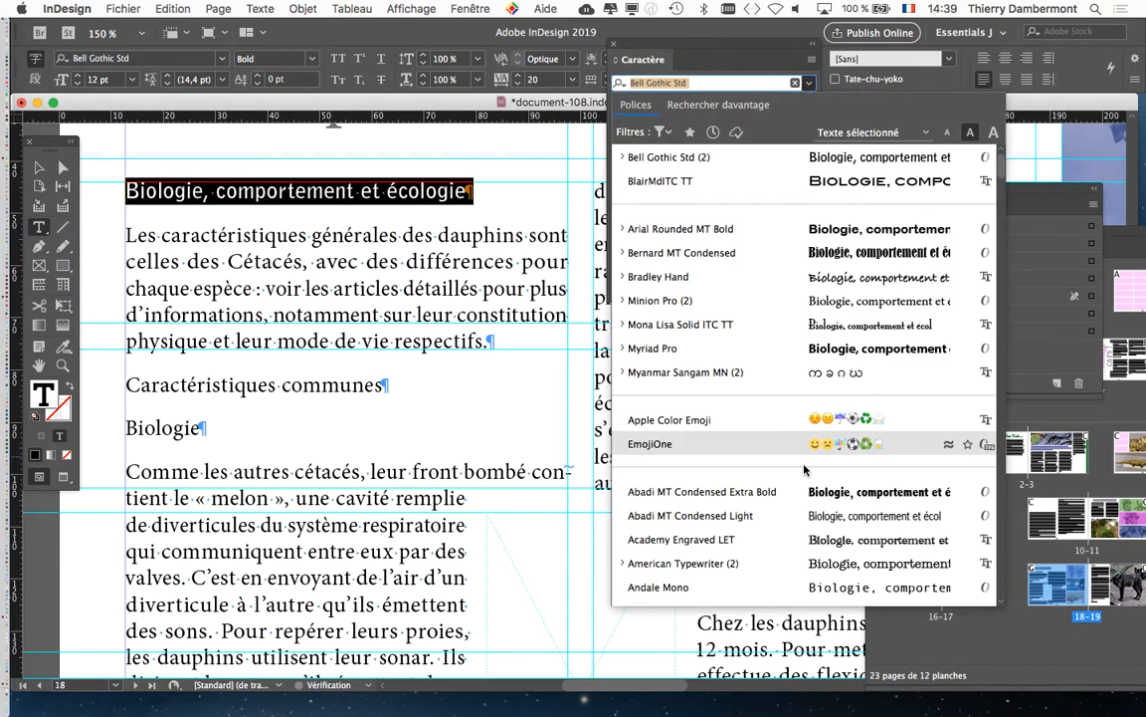
pyautogui.scroll(-3, 804, 466)
pyautogui.scroll(3, 799, 461)
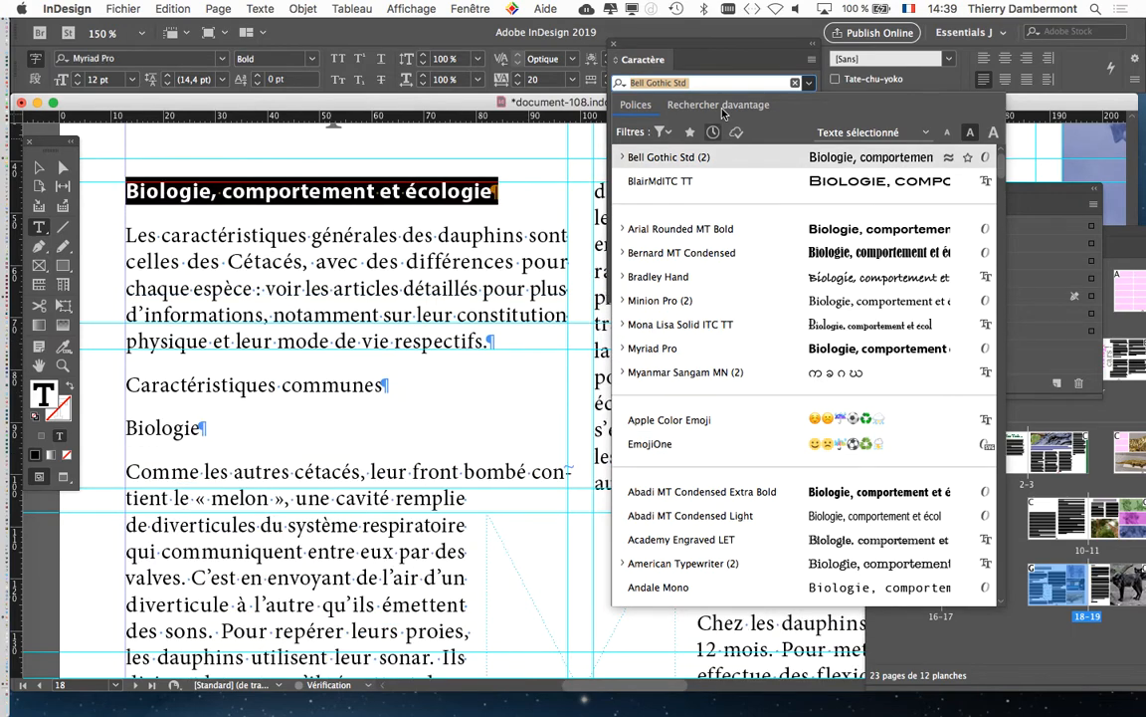
# - Browse the additional Adobe fonts offered for activation with the heading as sample text, and close the Character panel
pyautogui.click(696, 106)
pyautogui.scroll(-10, 814, 383)
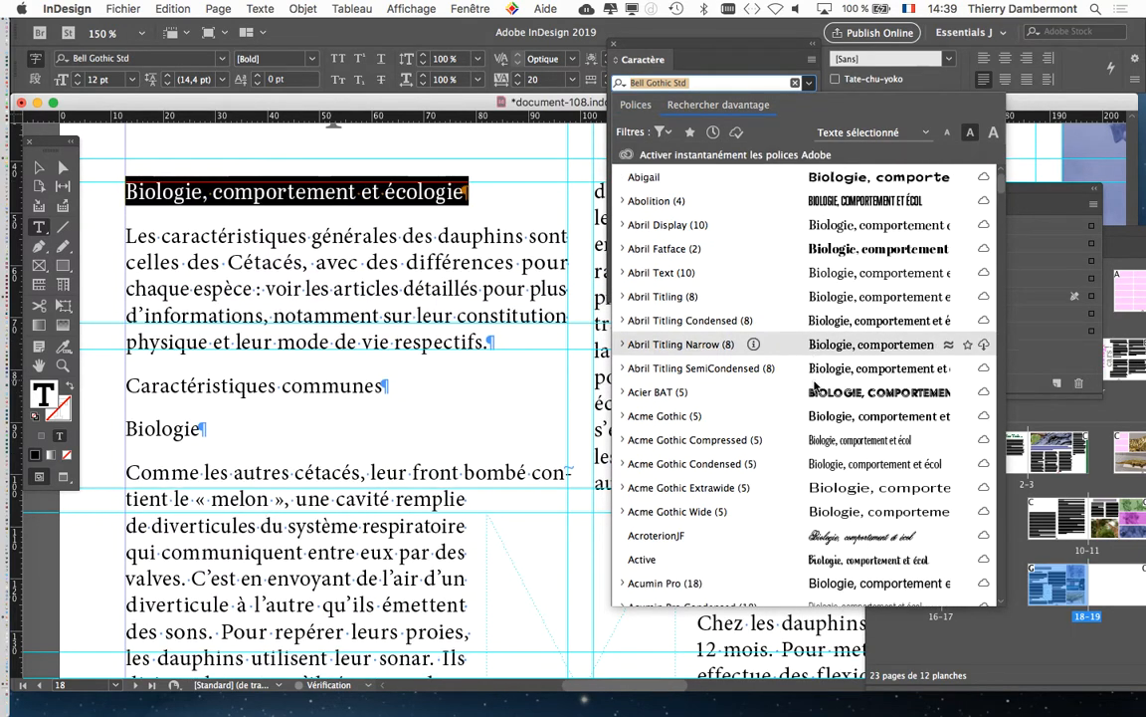
pyautogui.scroll(-15, 814, 388)
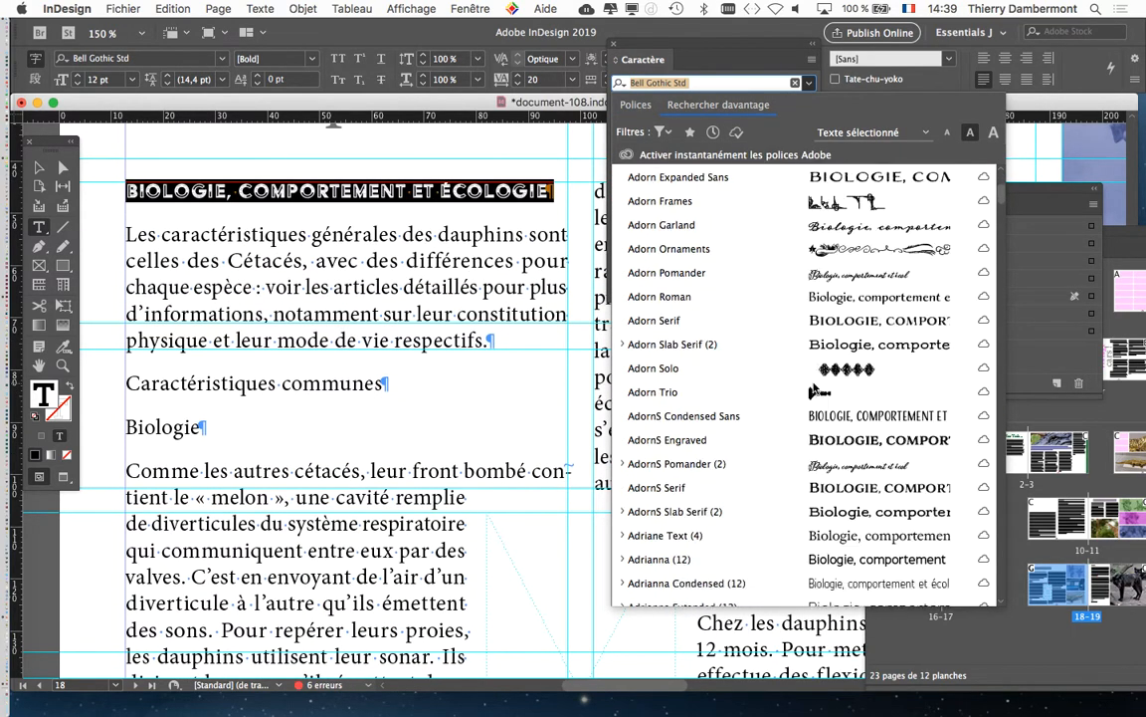
pyautogui.moveTo(1002, 197); pyautogui.dragTo(999, 346)
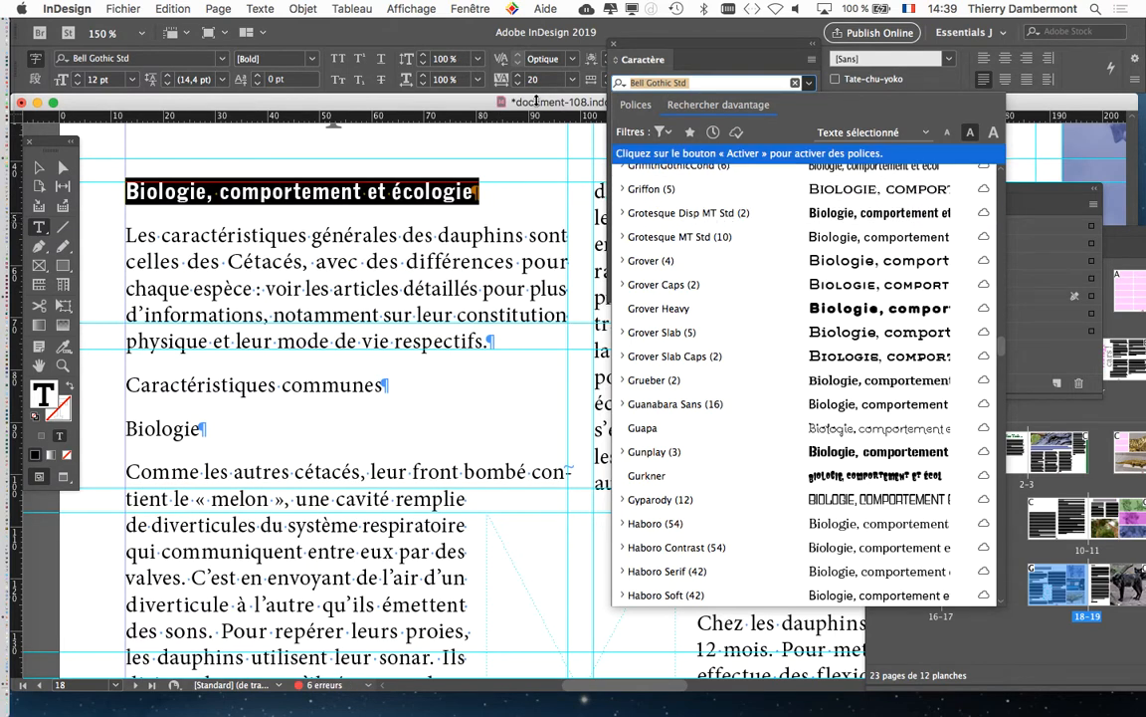
pyautogui.click(615, 46)
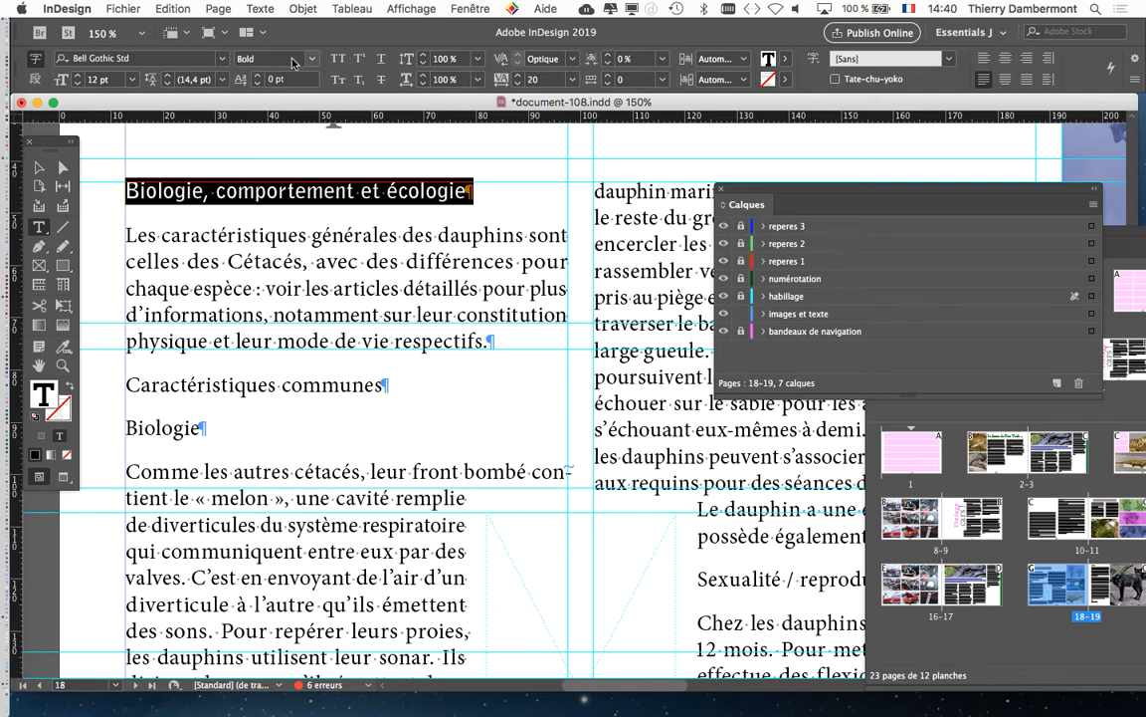
# - Reopen the Character panel, place it beside the heading and set the heading's font size to 18 pt
pyautogui.click(254, 6)
pyautogui.click(290, 93)
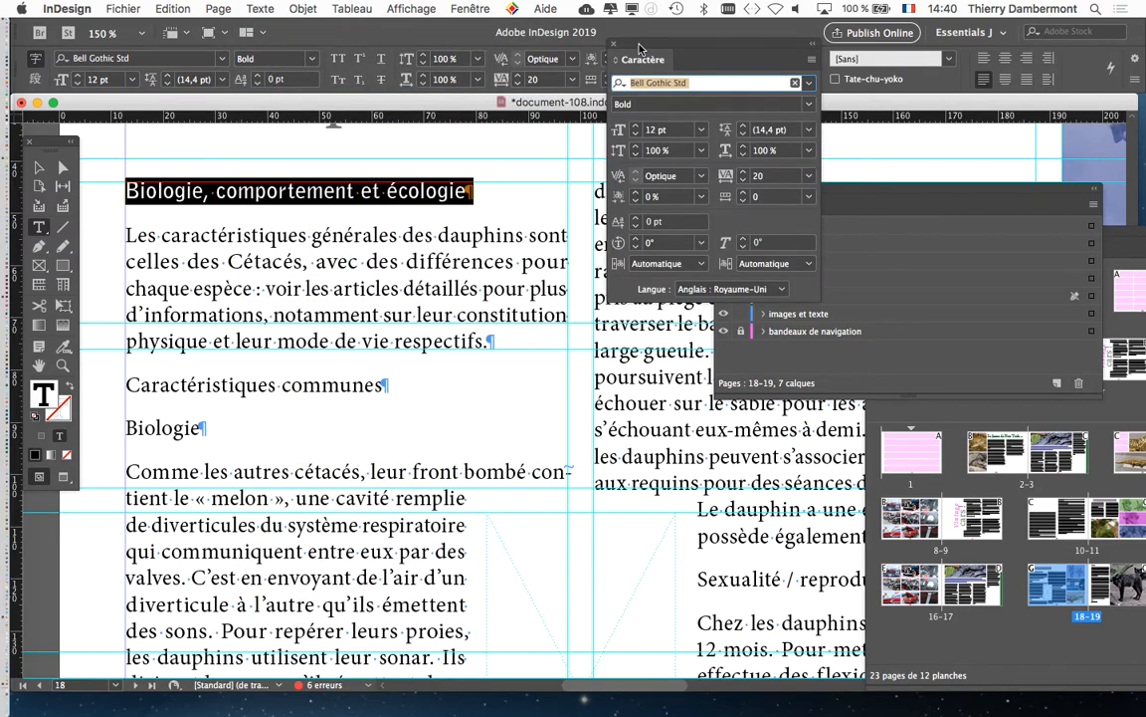
pyautogui.moveTo(639, 48); pyautogui.dragTo(540, 185)
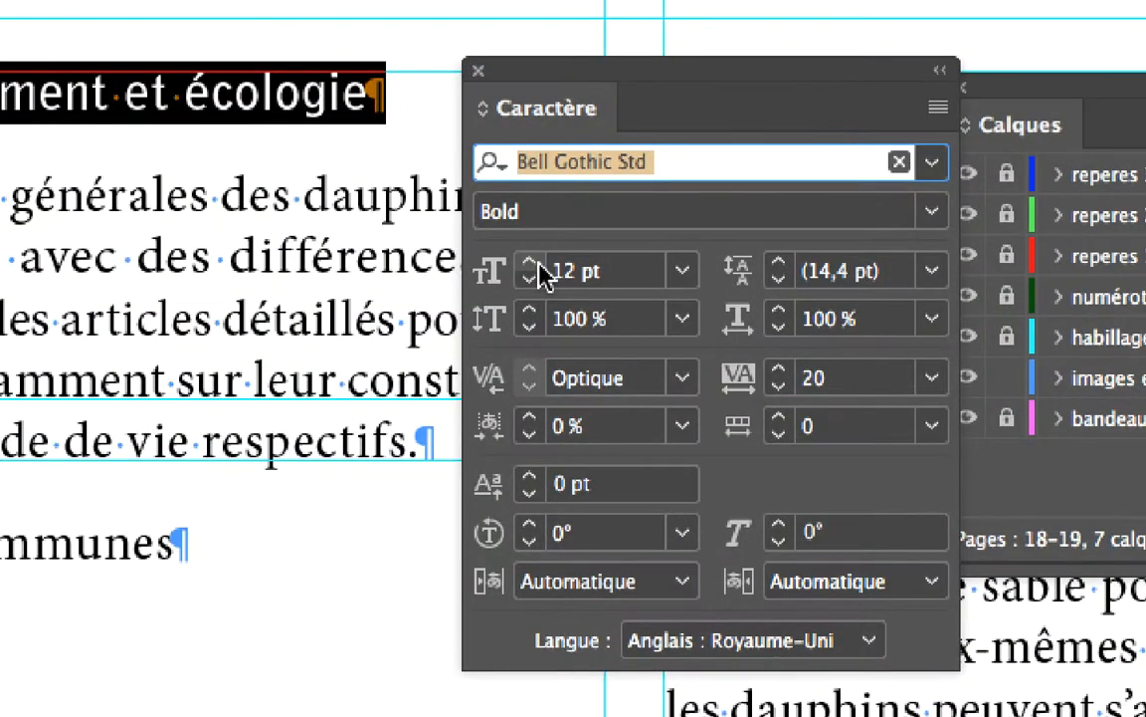
pyautogui.click(539, 262)
pyautogui.click(538, 263)
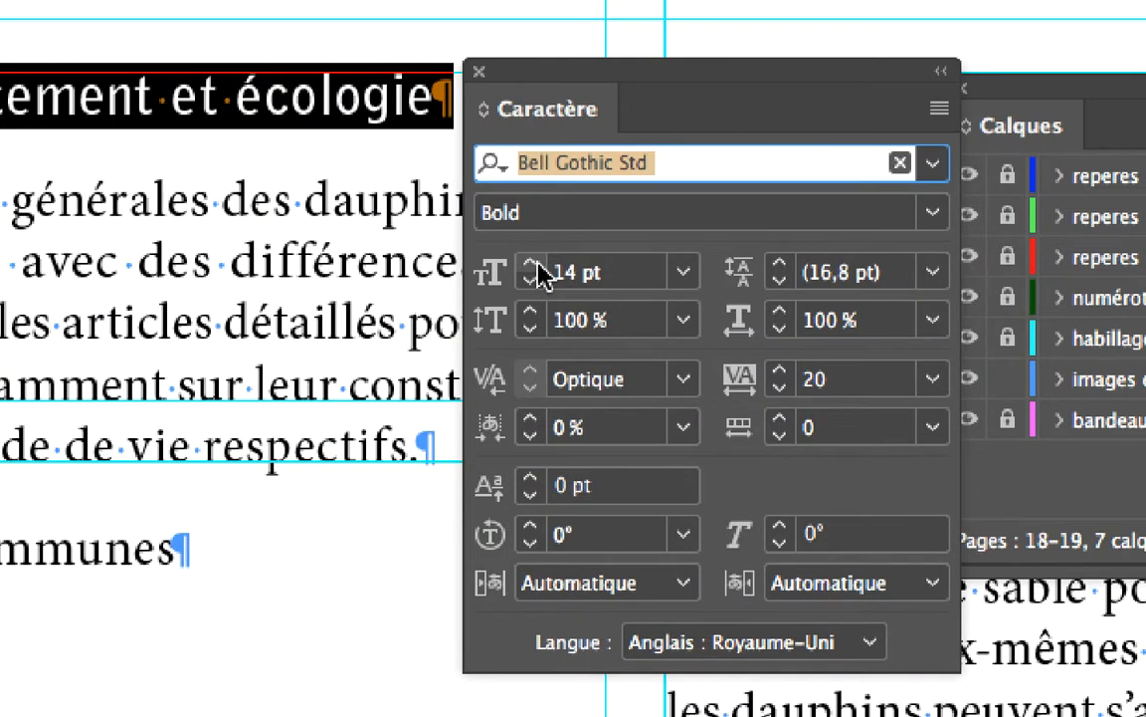
pyautogui.click(538, 262)
pyautogui.click(539, 263)
pyautogui.click(538, 263)
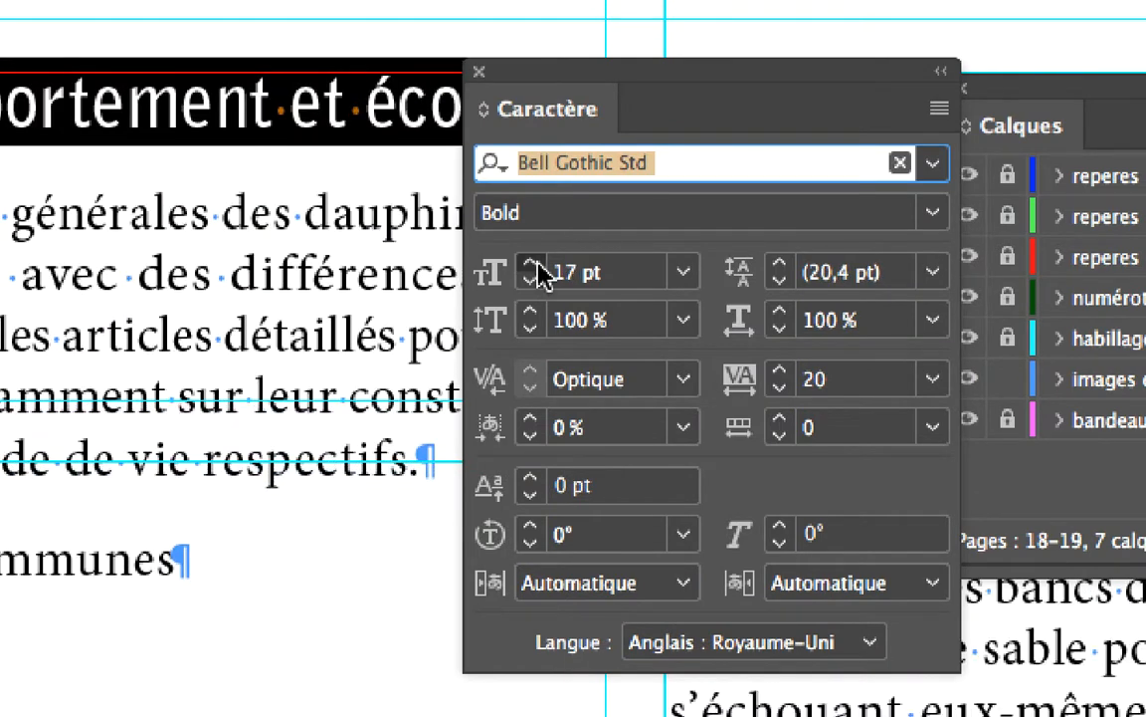
pyautogui.click(539, 263)
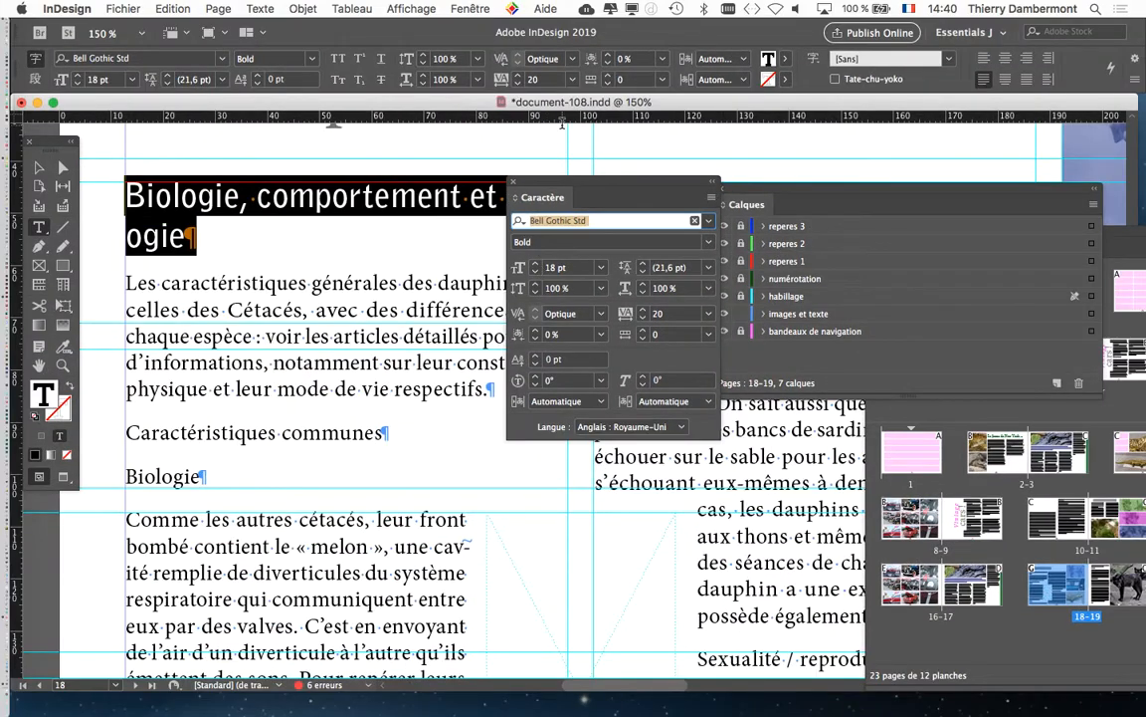
# - Try Métrique kerning on the heading and switch it back to Optique
pyautogui.moveTo(599, 179); pyautogui.dragTo(614, 244)
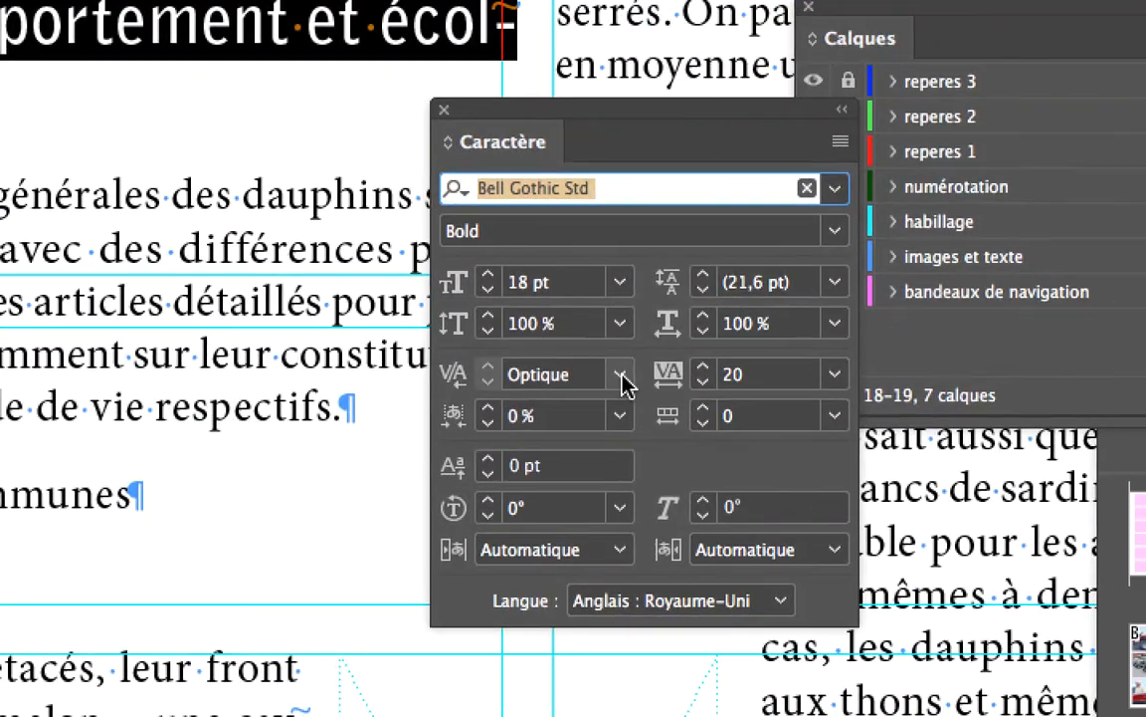
pyautogui.click(621, 376)
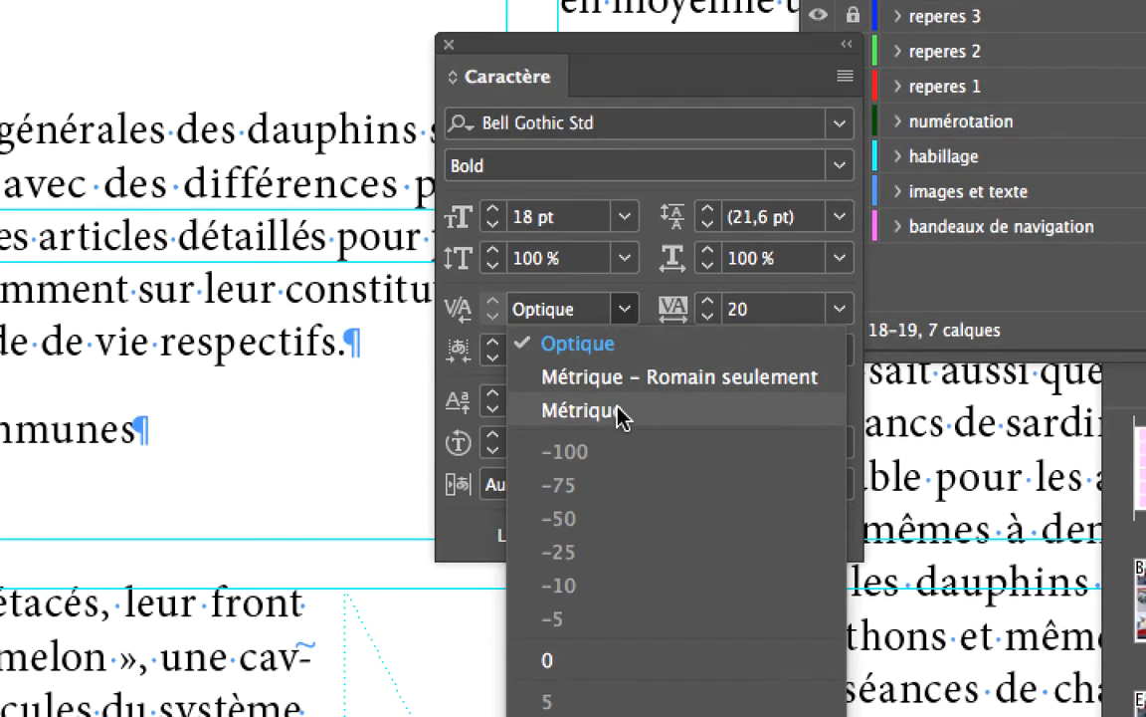
pyautogui.click(612, 470)
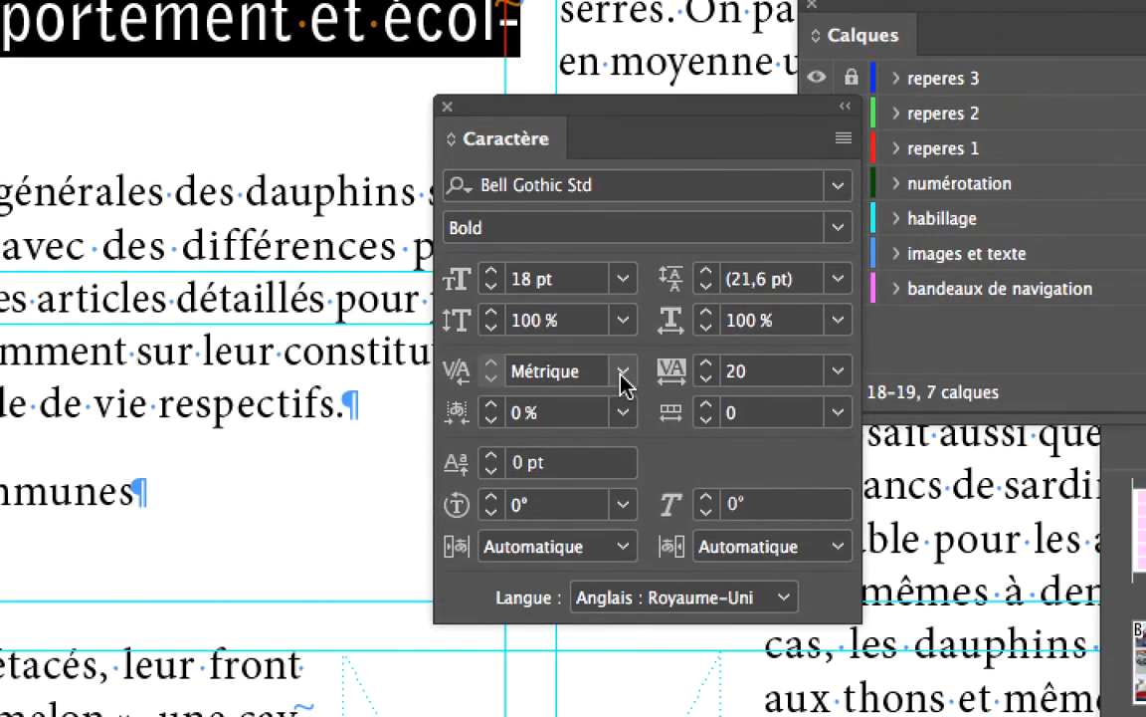
pyautogui.click(622, 378)
pyautogui.click(622, 389)
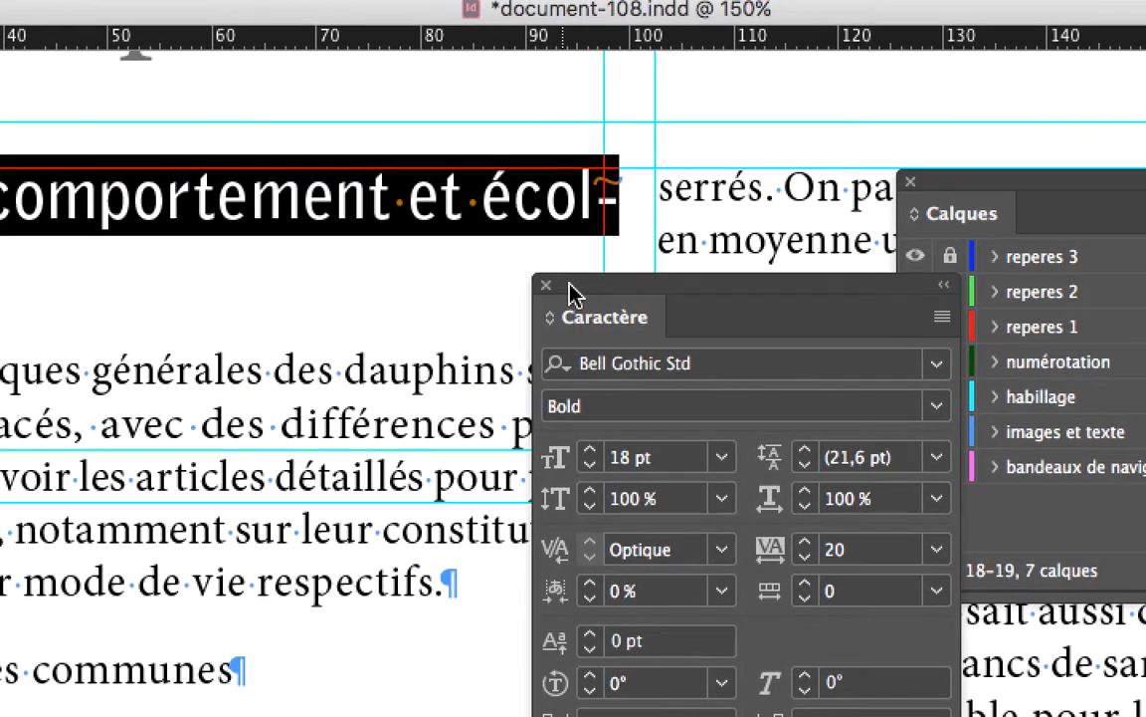
# - Open the Paragraph panel and turn off hyphenation (Césure) for the heading
pyautogui.moveTo(547, 332); pyautogui.dragTo(505, 339)
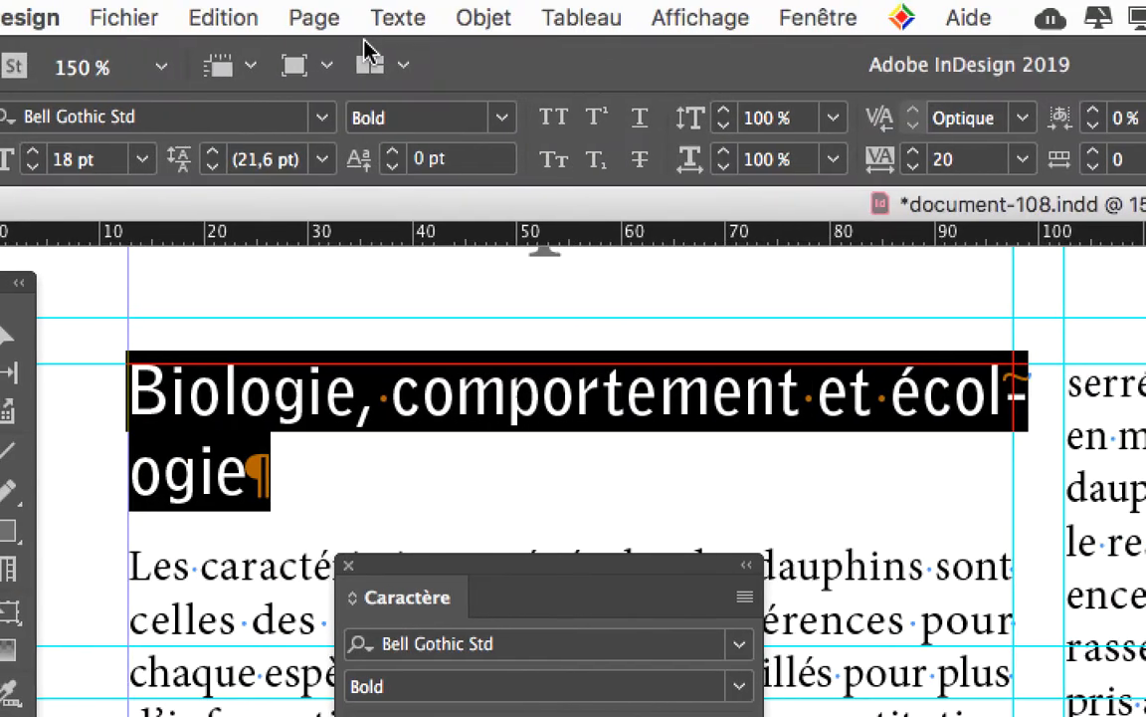
pyautogui.click(378, 18)
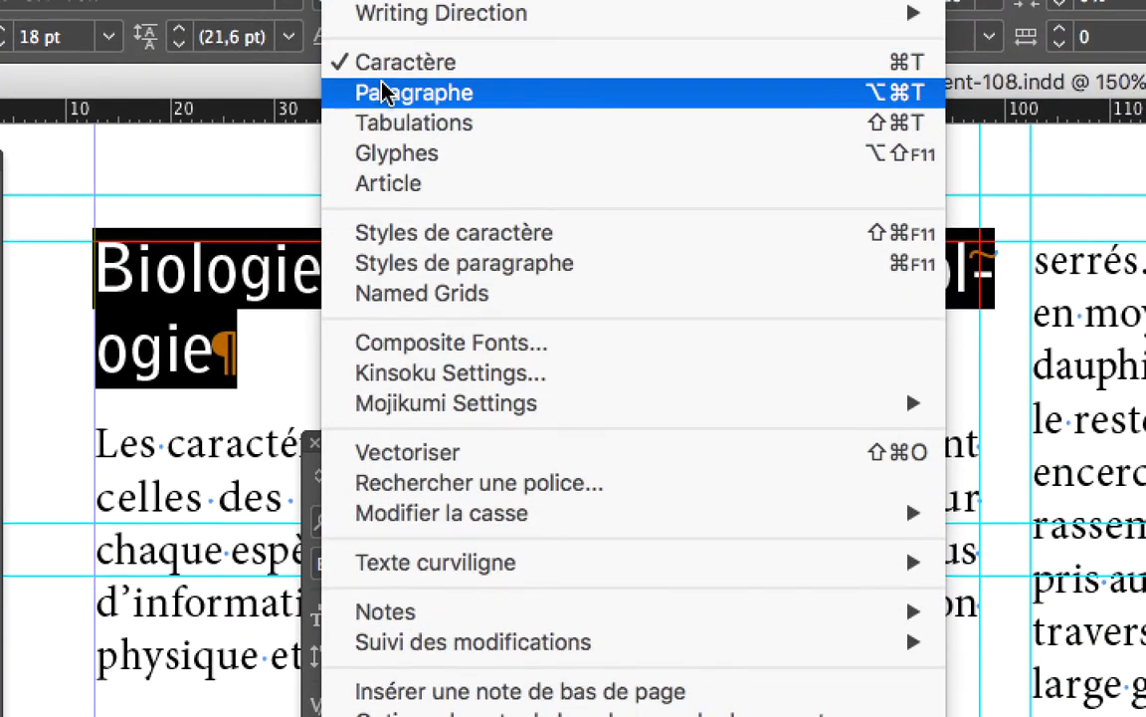
pyautogui.click(381, 93)
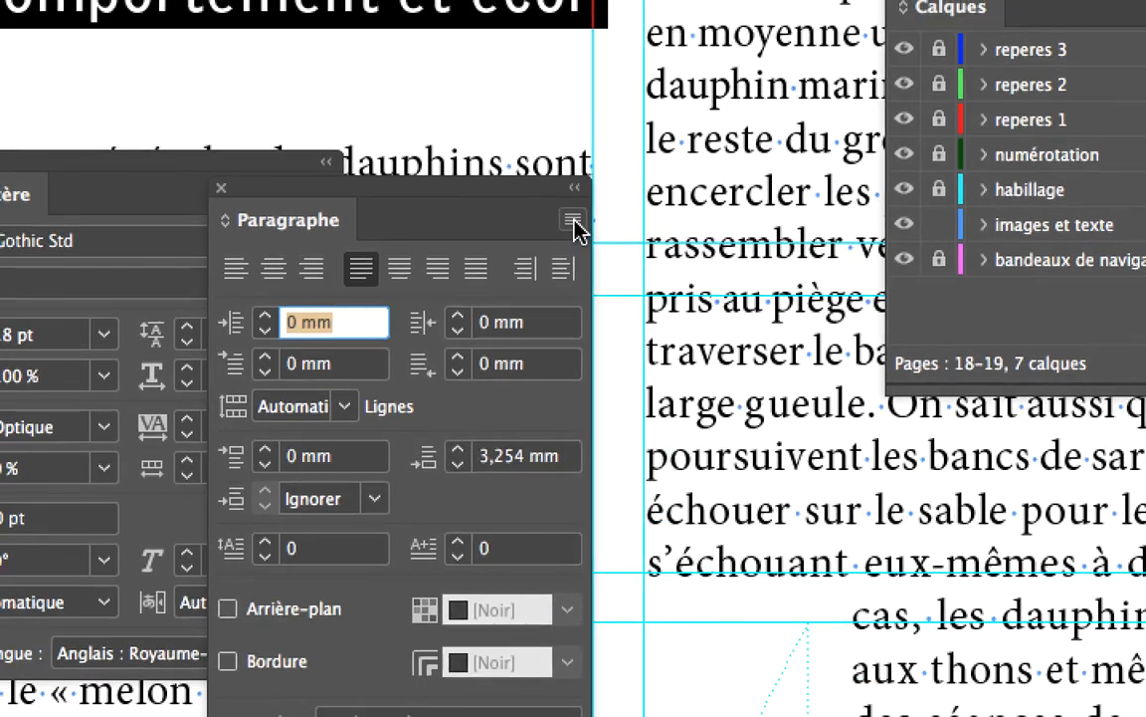
pyautogui.click(559, 212)
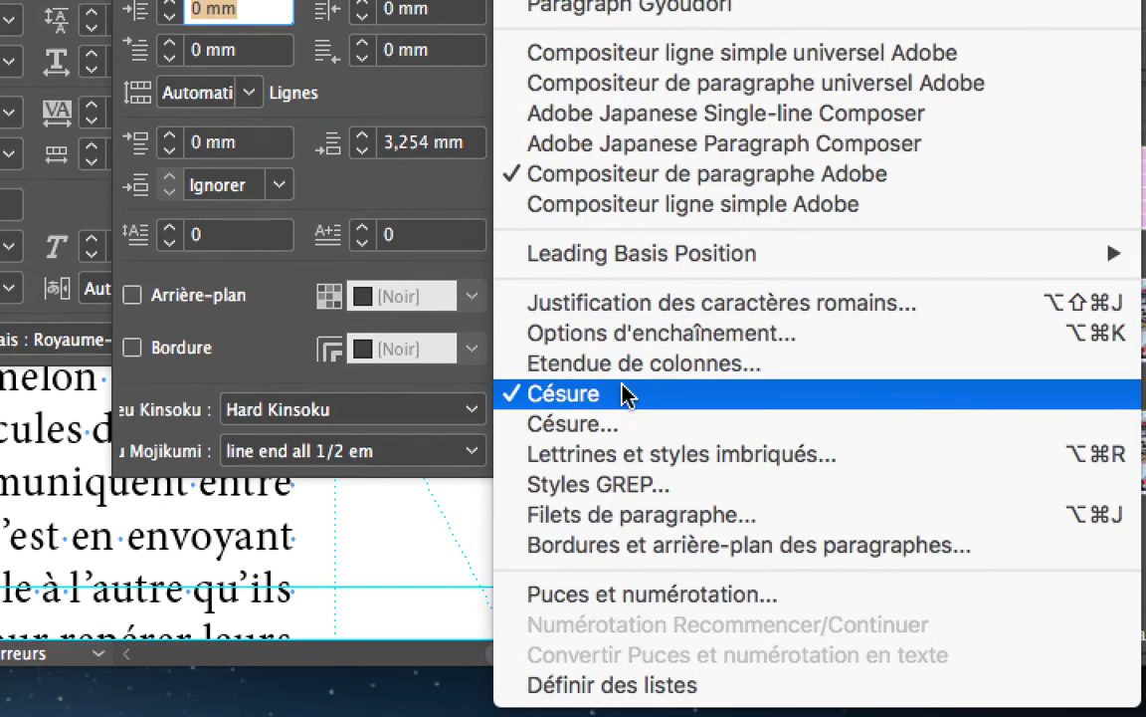
pyautogui.click(621, 394)
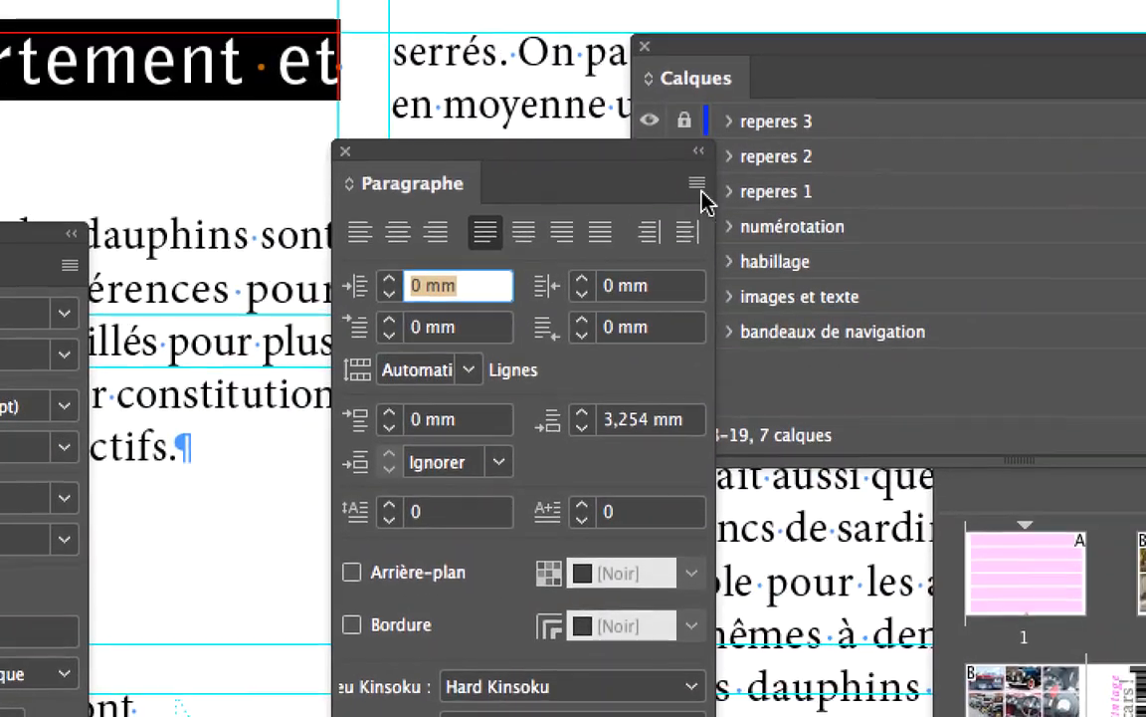
# - Review the heading's detailed hyphenation settings, toggling the Césure option on and off, and close the dialog
pyautogui.click(717, 244)
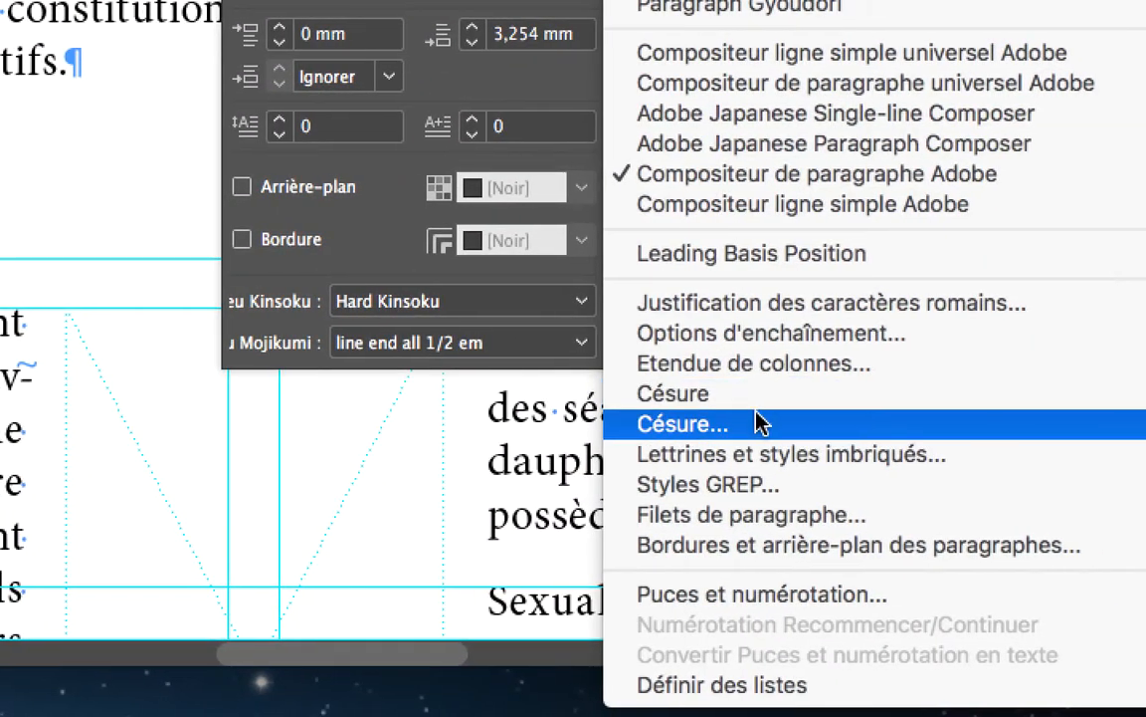
pyautogui.click(756, 426)
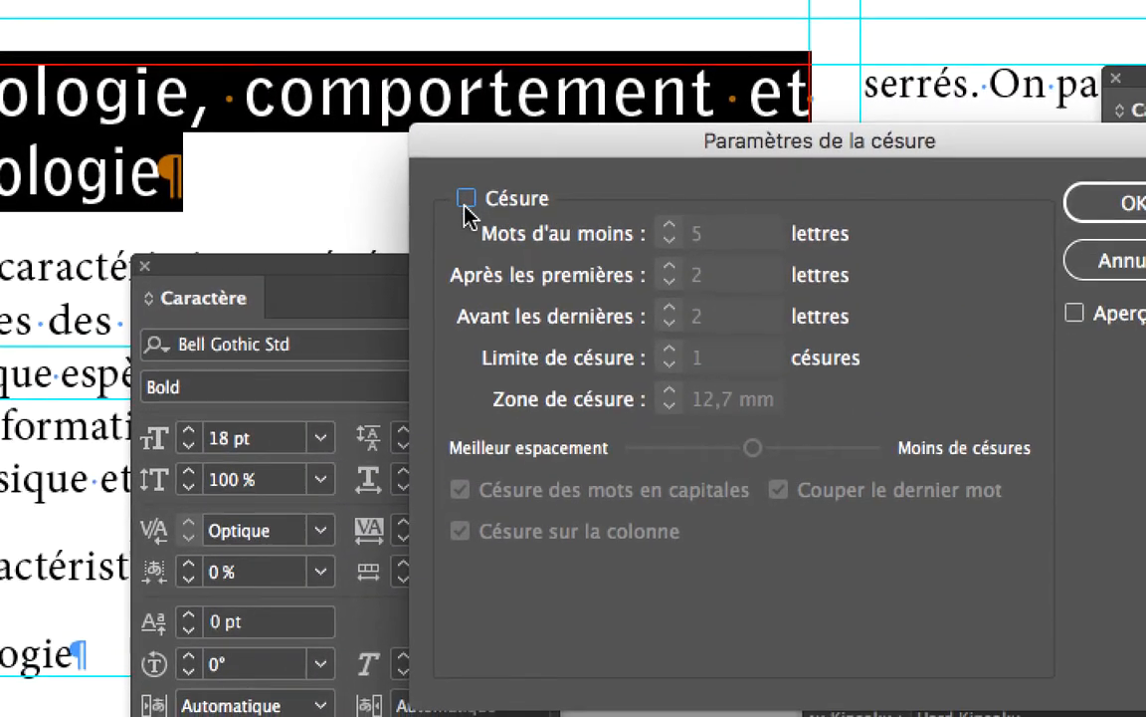
pyautogui.click(465, 200)
pyautogui.click(464, 202)
pyautogui.click(465, 202)
pyautogui.click(464, 202)
pyautogui.click(754, 189)
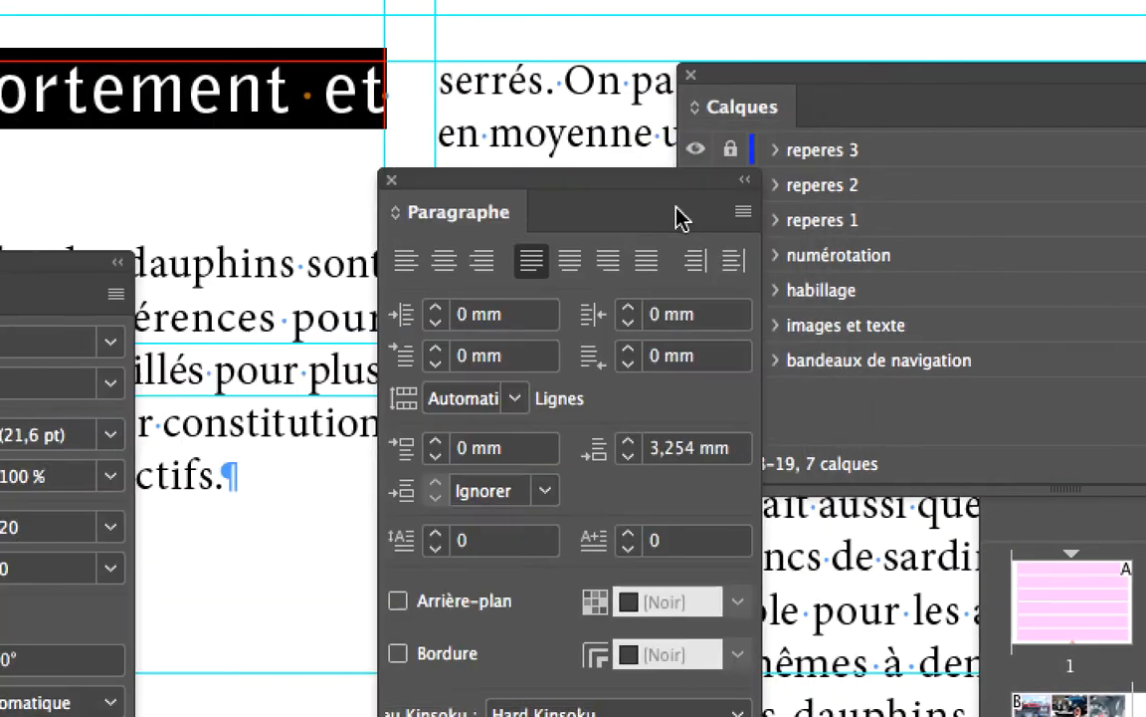
# - Move the Paragraph panel closer to the heading and align the heading to the left
pyautogui.moveTo(463, 172); pyautogui.dragTo(543, 115)
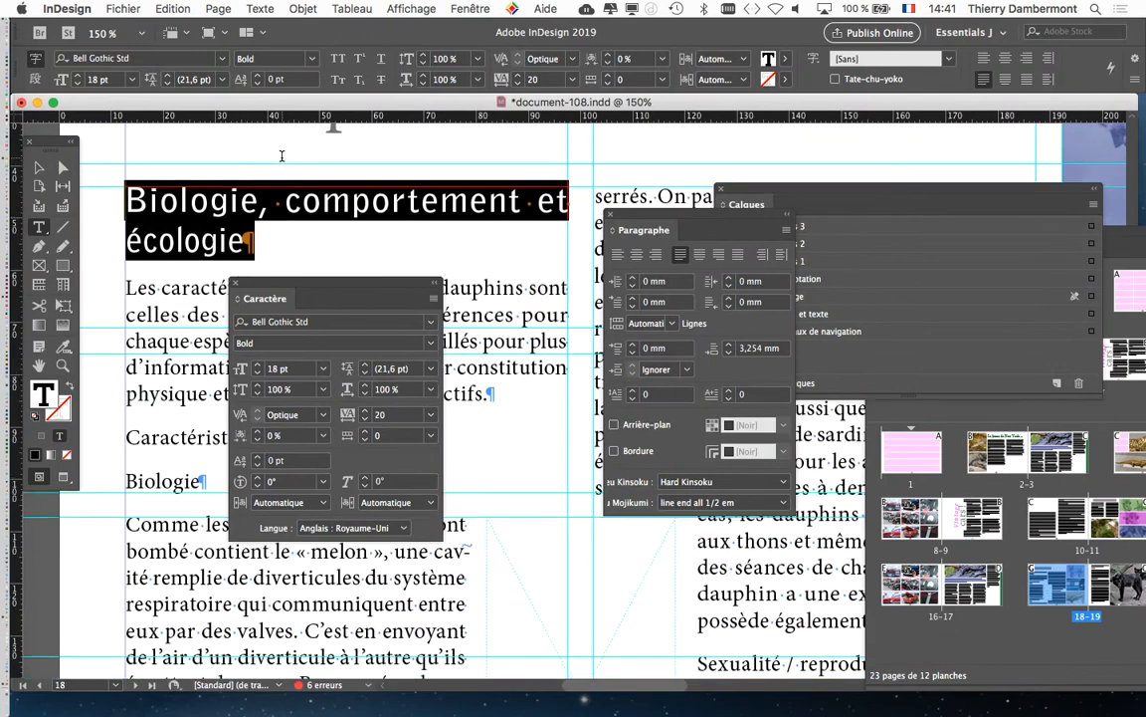
pyautogui.scroll(3, 279, 164)
pyautogui.scroll(-5, 298, 159)
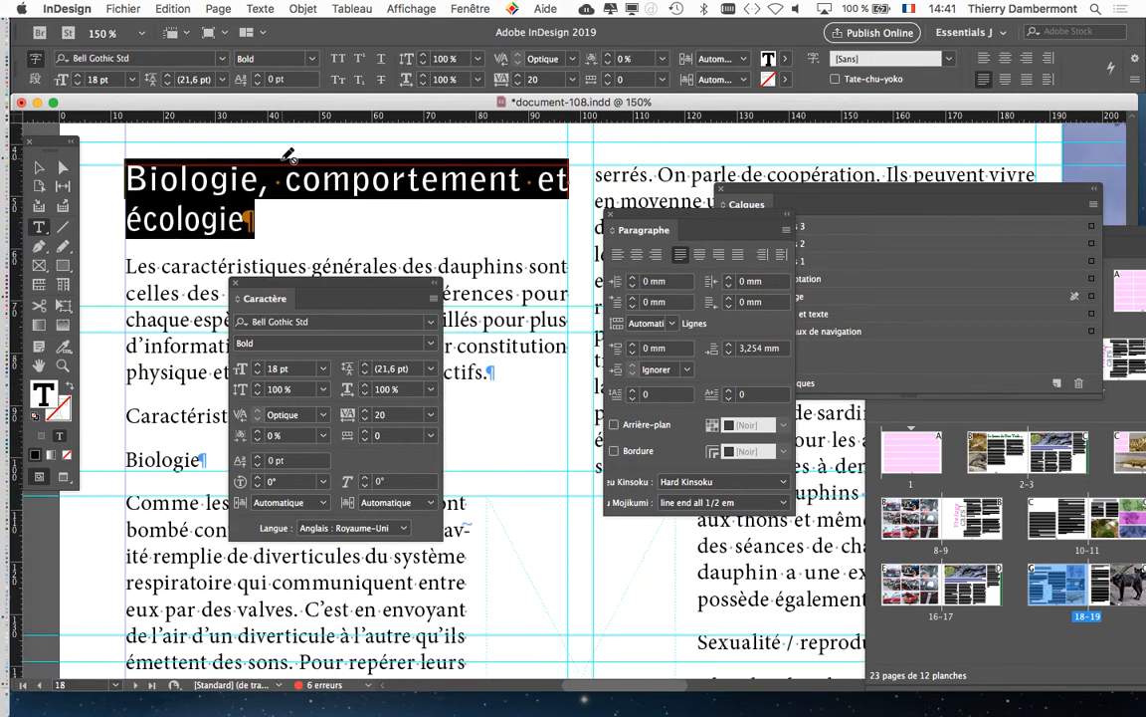
pyautogui.scroll(3, 424, 191)
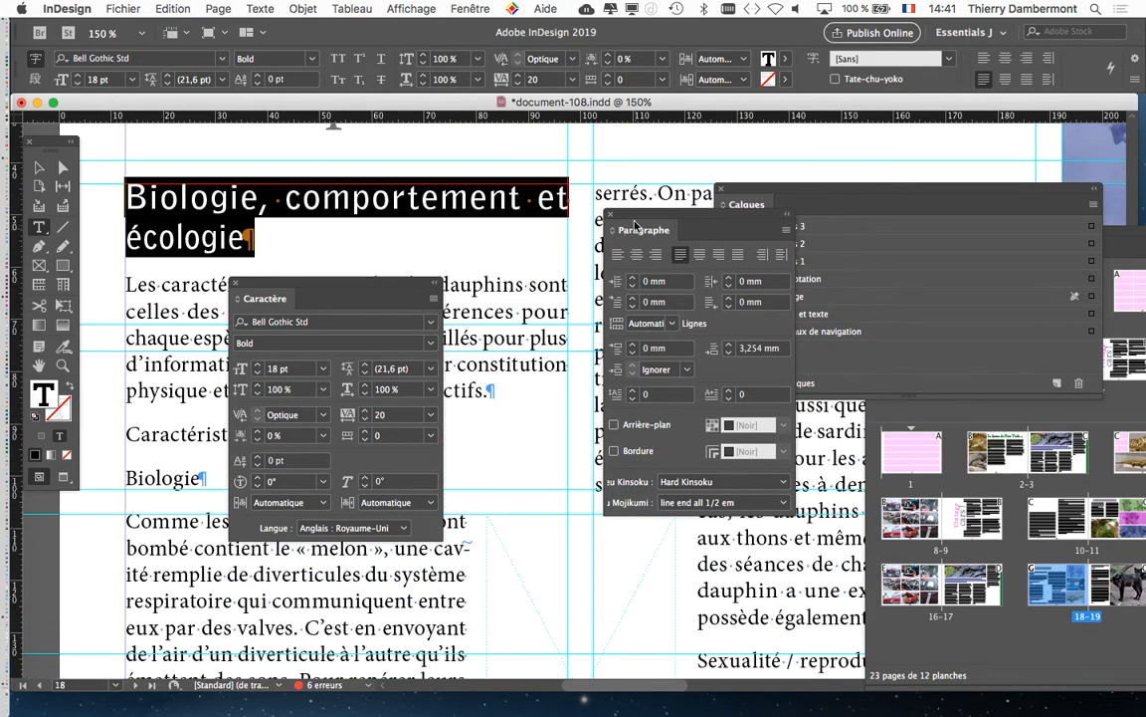
pyautogui.moveTo(635, 225); pyautogui.dragTo(520, 241)
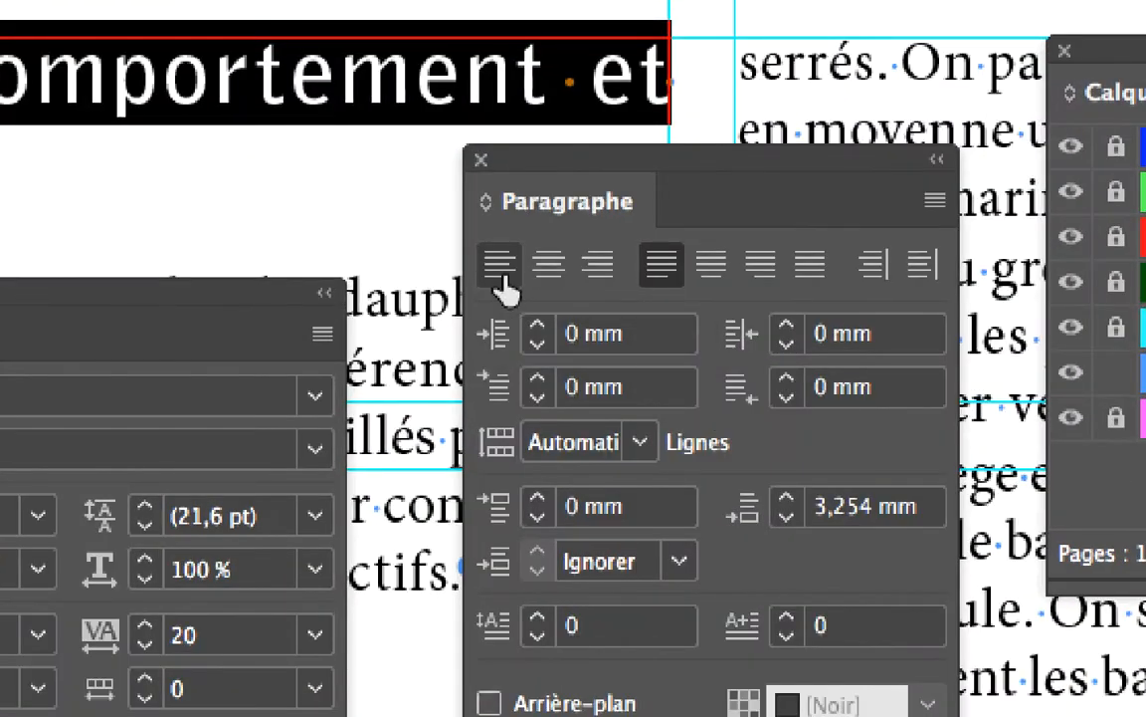
pyautogui.click(501, 281)
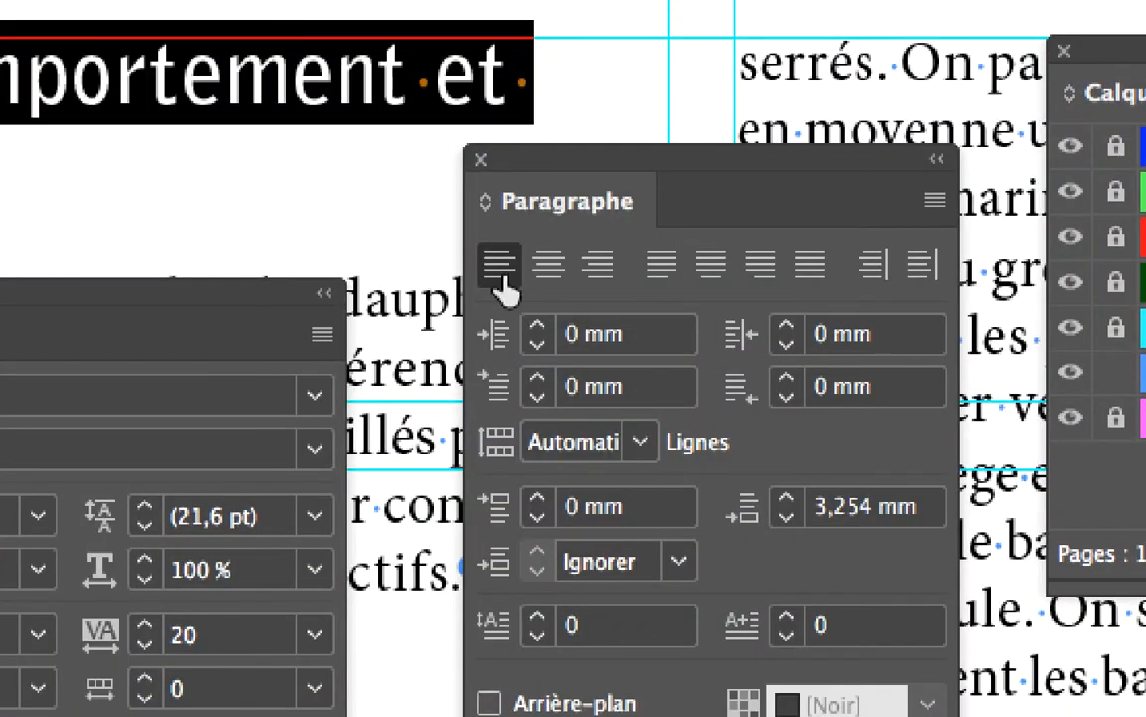